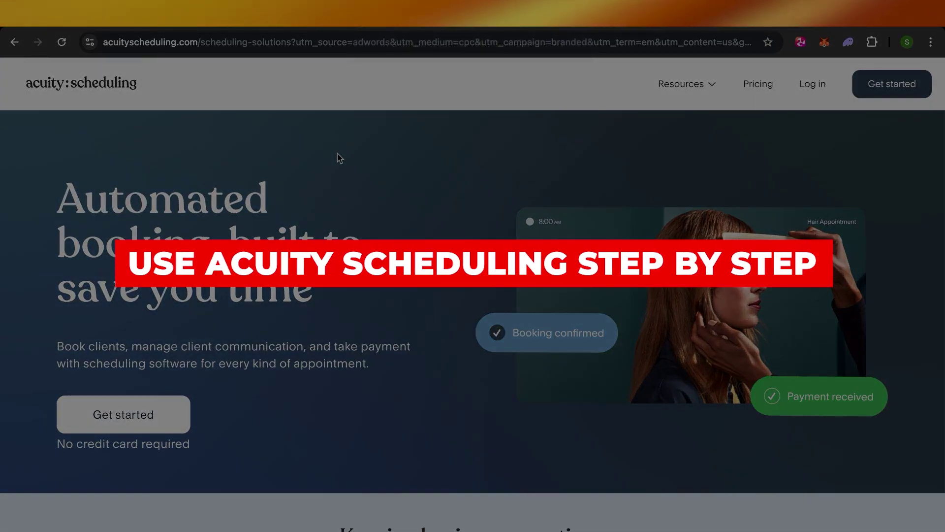
Scroll up and down through the Acuity Scheduling homepage to review its content
{"action": "scroll", "coordinate": [338, 155], "scroll_direction": "down", "scroll_amount": 10}
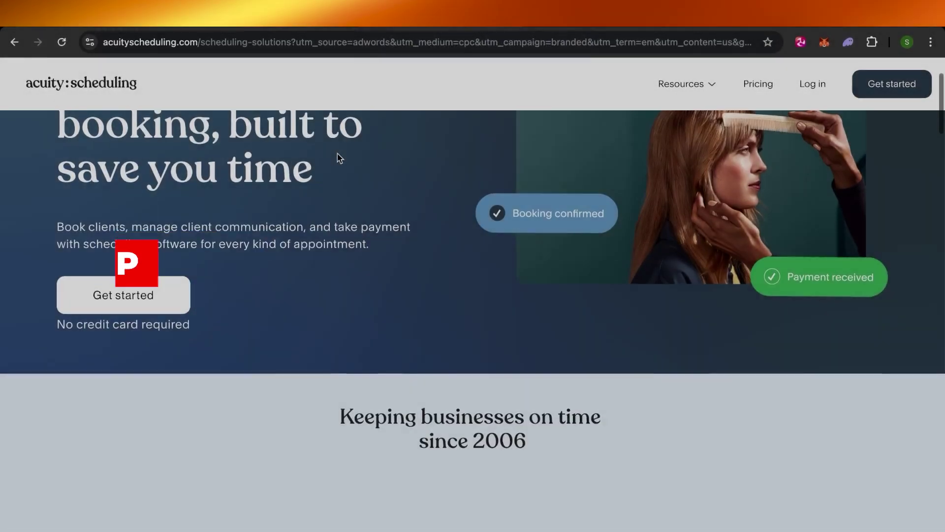
{"action": "scroll", "coordinate": [338, 153], "scroll_direction": "up", "scroll_amount": 10}
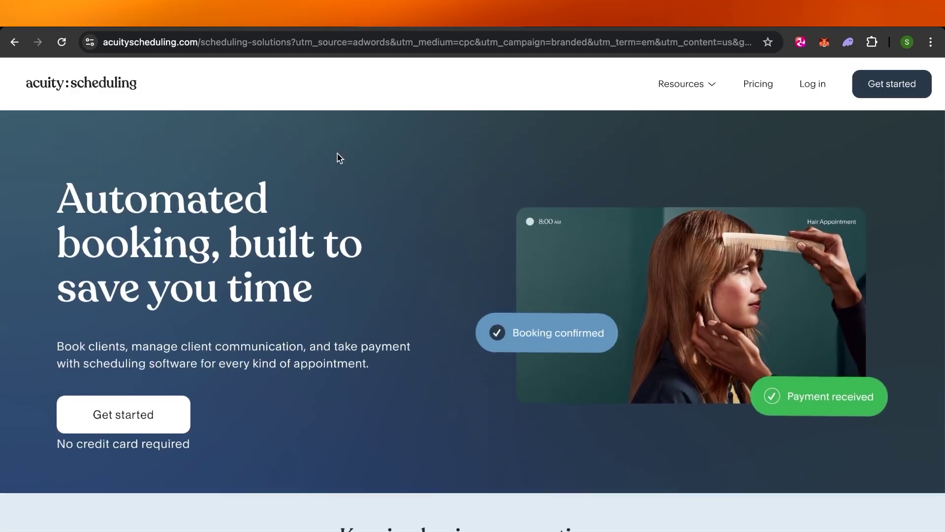
{"action": "scroll", "coordinate": [338, 153], "scroll_direction": "down", "scroll_amount": 4}
{"action": "scroll", "coordinate": [338, 153], "scroll_direction": "down", "scroll_amount": 15}
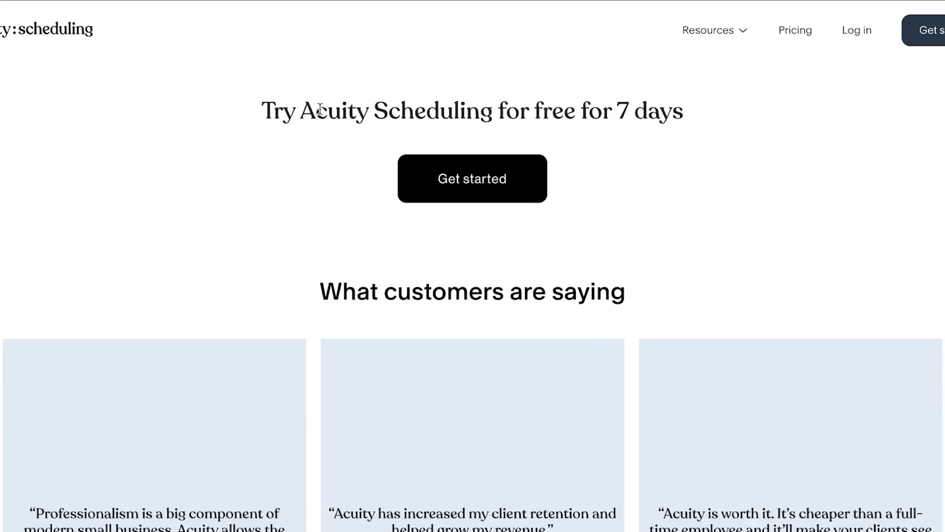
{"action": "scroll", "coordinate": [320, 109], "scroll_direction": "down", "scroll_amount": 6}
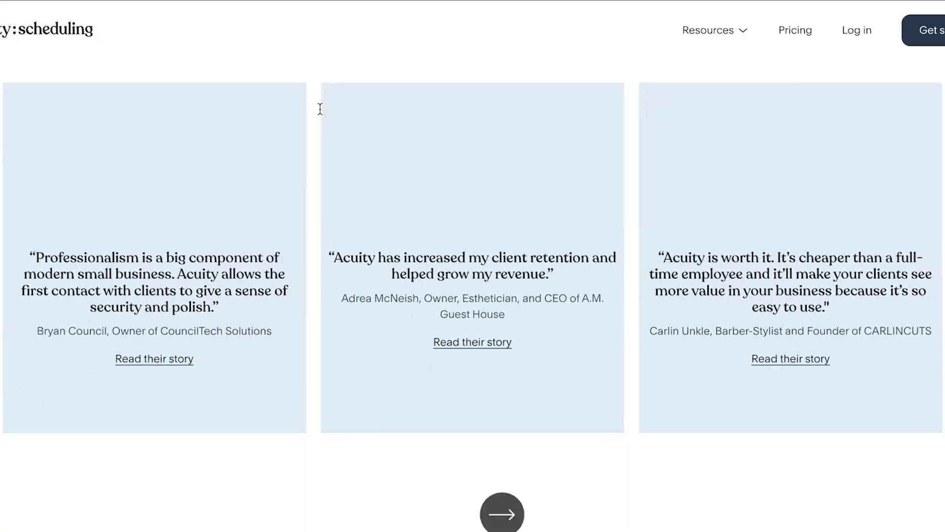
{"action": "scroll", "coordinate": [320, 109], "scroll_direction": "up", "scroll_amount": 16}
{"action": "scroll", "coordinate": [320, 109], "scroll_direction": "up", "scroll_amount": 10}
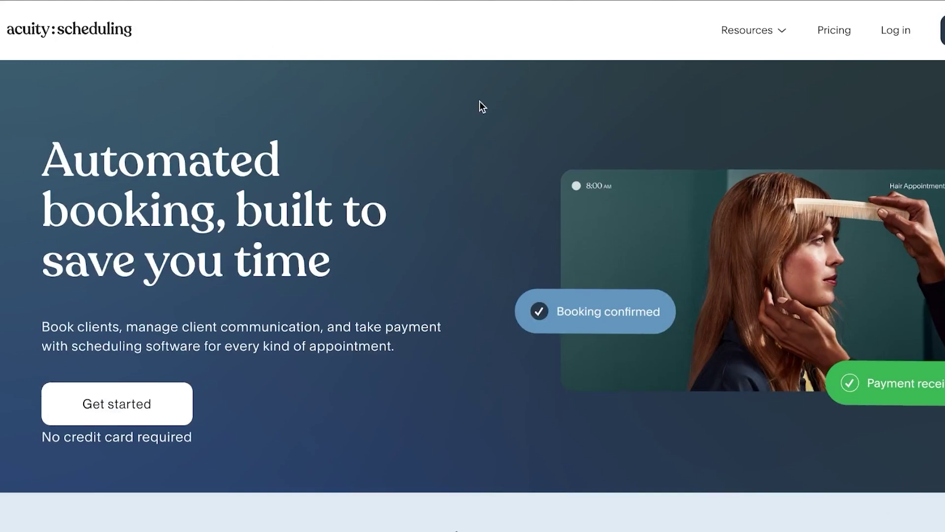
{"action": "scroll", "coordinate": [480, 102], "scroll_direction": "down", "scroll_amount": 10}
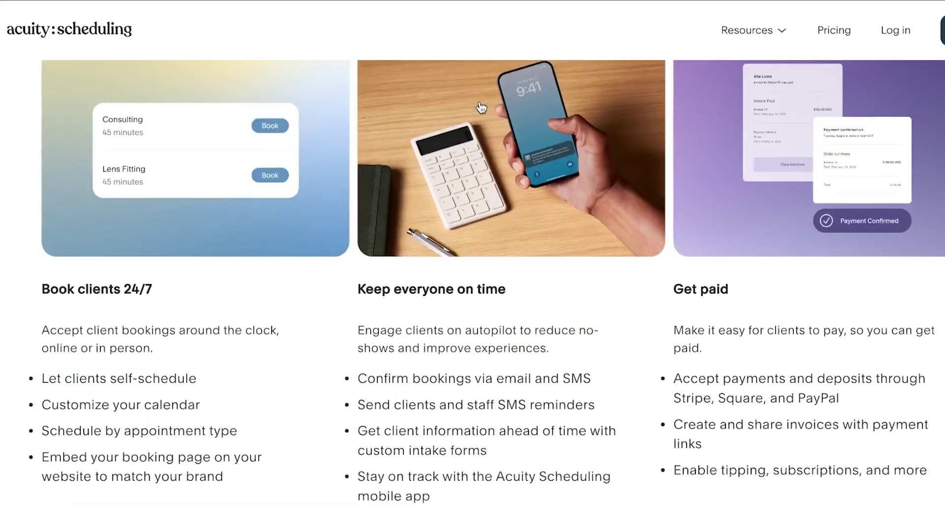
{"action": "scroll", "coordinate": [481, 107], "scroll_direction": "down", "scroll_amount": 2}
{"action": "scroll", "coordinate": [480, 102], "scroll_direction": "up", "scroll_amount": 10}
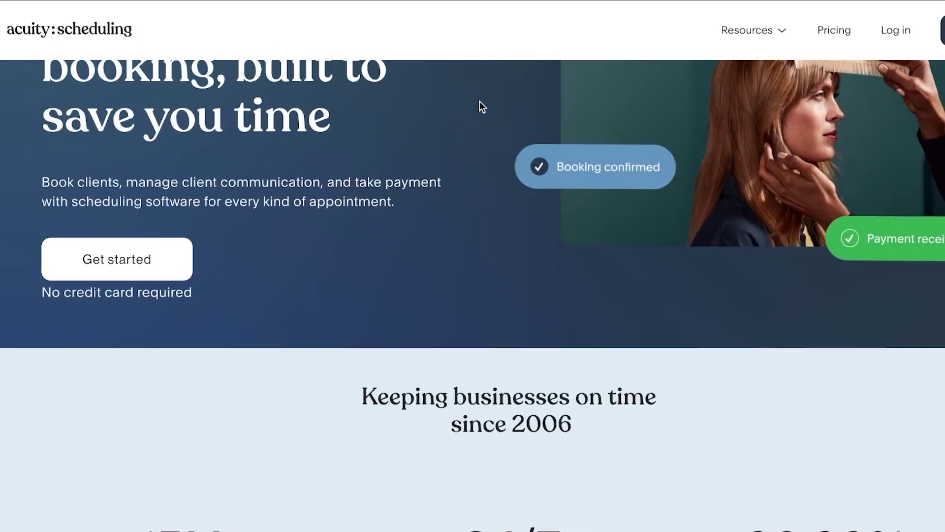
{"action": "scroll", "coordinate": [480, 101], "scroll_direction": "up", "scroll_amount": 3}
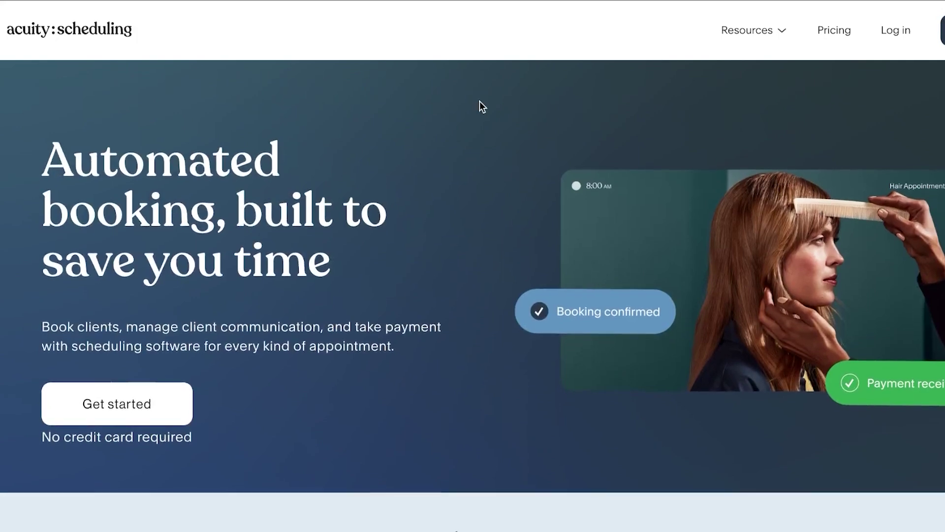
{"action": "scroll", "coordinate": [480, 102], "scroll_direction": "down", "scroll_amount": 3}
{"action": "scroll", "coordinate": [481, 105], "scroll_direction": "down", "scroll_amount": 5}
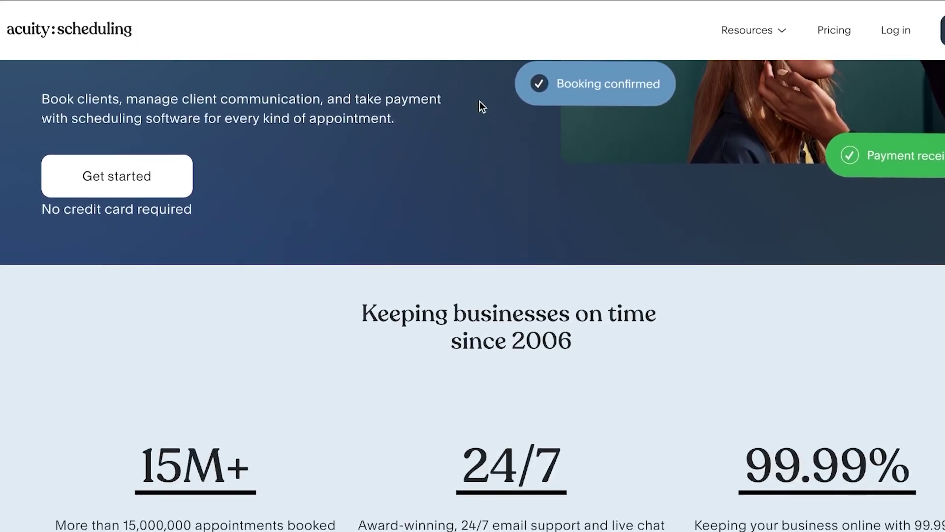
{"action": "scroll", "coordinate": [480, 102], "scroll_direction": "down", "scroll_amount": 4}
{"action": "scroll", "coordinate": [480, 102], "scroll_direction": "up", "scroll_amount": 10}
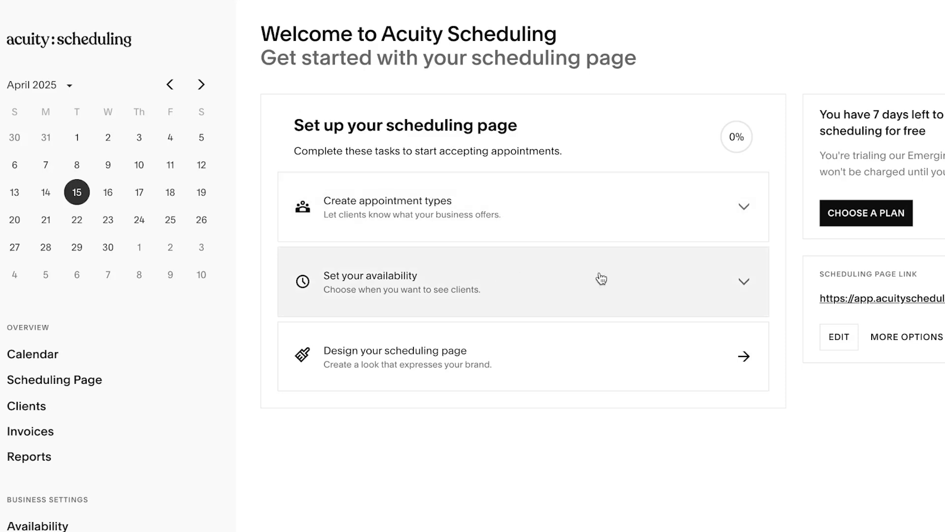
Expand 'Set your availability' and check the Beijing time zone and Monday–Friday 9:00AM–5:00PM hours
{"action": "left_click", "coordinate": [630, 279]}
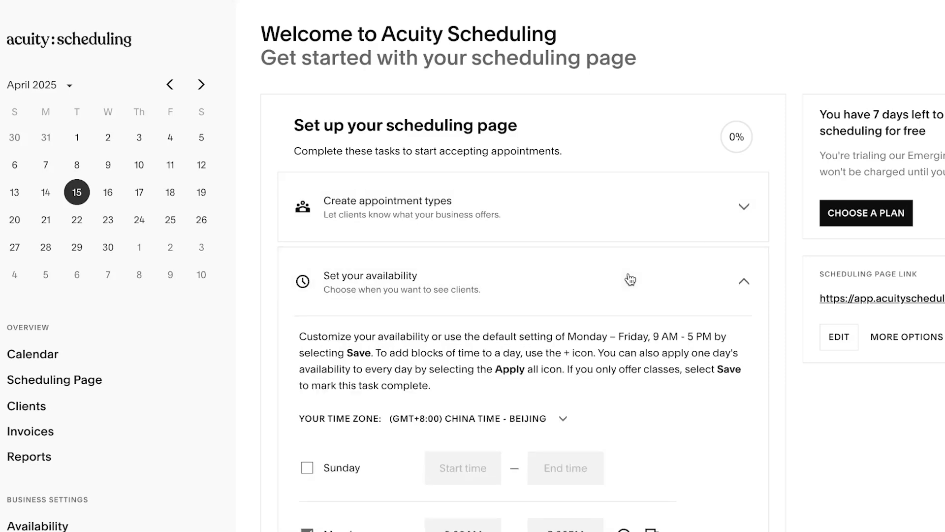
{"action": "scroll", "coordinate": [630, 280], "scroll_direction": "down", "scroll_amount": 7}
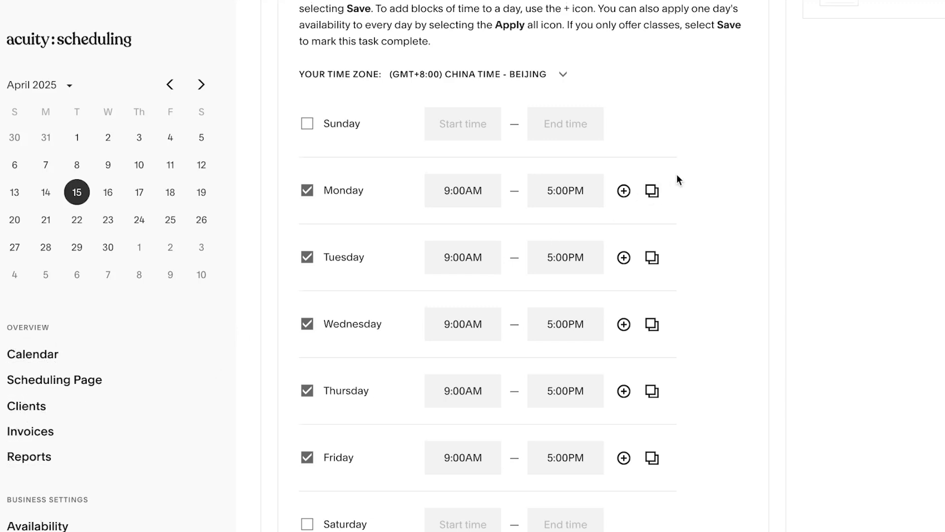
{"action": "scroll", "coordinate": [678, 179], "scroll_direction": "down", "scroll_amount": 2}
{"action": "scroll", "coordinate": [676, 178], "scroll_direction": "up", "scroll_amount": 1}
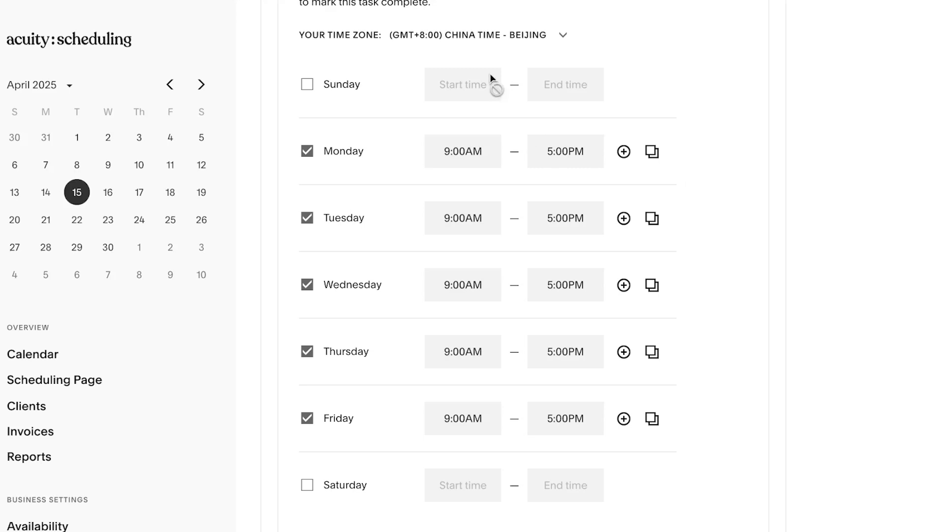
{"action": "left_click", "coordinate": [508, 36]}
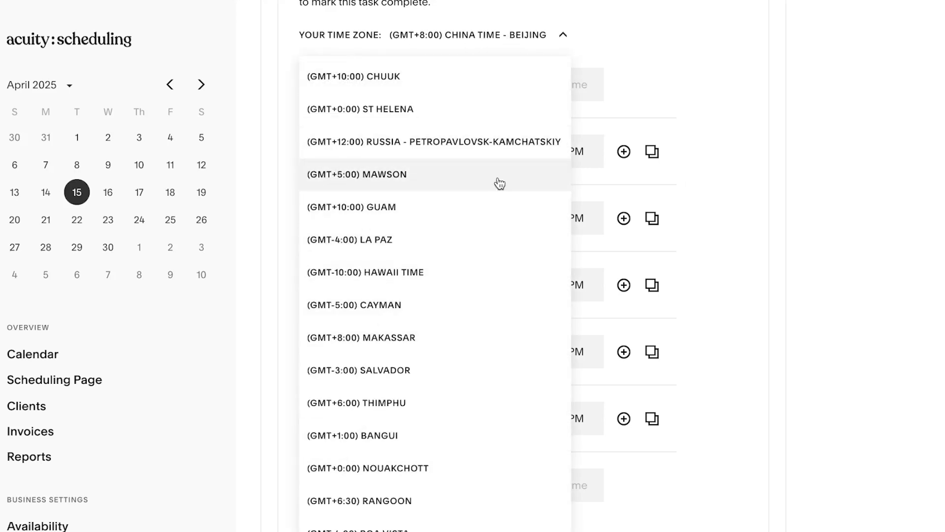
{"action": "left_click", "coordinate": [710, 83]}
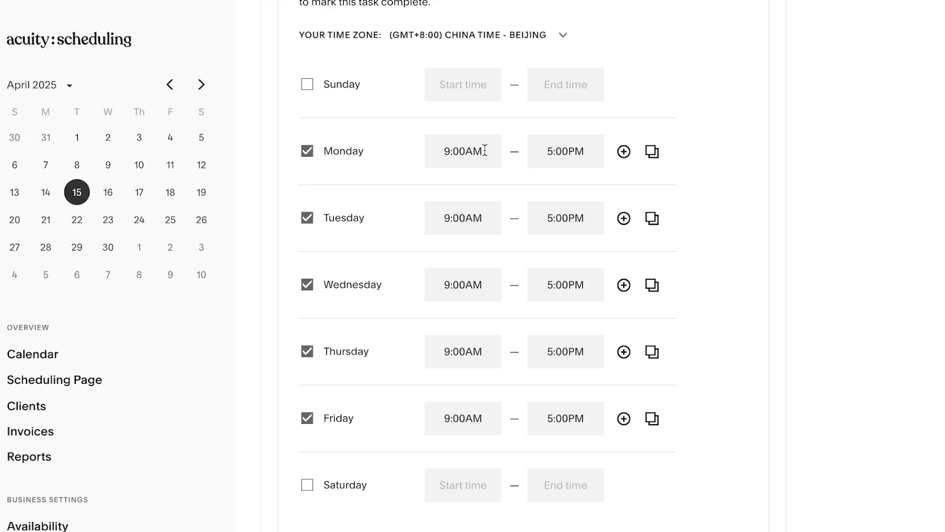
Change Monday's start time from 9:00AM to 10:00AM
{"action": "left_click_drag", "start_coordinate": [484, 149], "coordinate": [443, 152]}
{"action": "key", "text": "BackSpace"}
{"action": "type", "text": "100"}
{"action": "key", "text": "BackSpace"}
Change Monday's end time from 5:00PM to 8:00PM and clear the invalid time warning
{"action": "left_click", "coordinate": [574, 163]}
{"action": "key", "text": "BackSpace"}
{"action": "type", "text": "8"}
{"action": "left_click", "coordinate": [668, 168]}
{"action": "left_click", "coordinate": [584, 151]}
{"action": "key", "text": "BackSpace"}
{"action": "key", "text": "BackSpace"}
{"action": "type", "text": "PM"}
{"action": "left_click", "coordinate": [527, 172]}
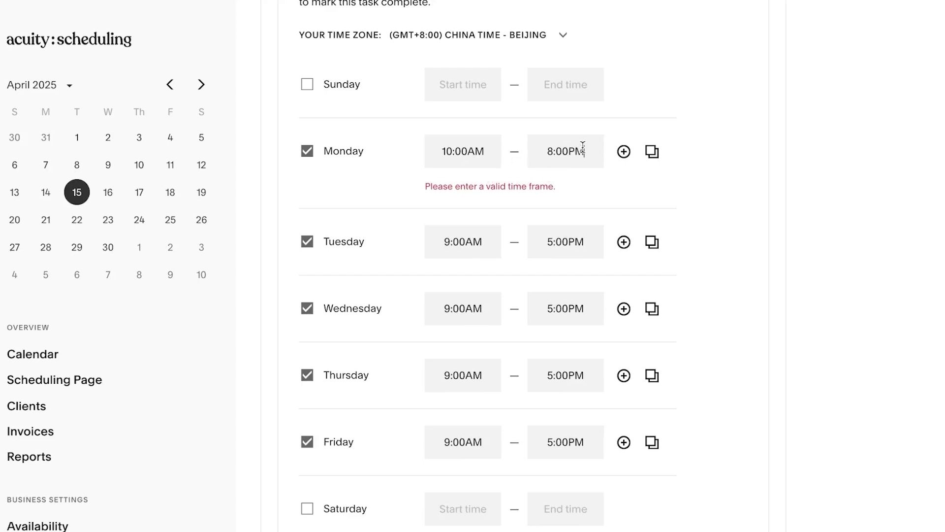
{"action": "left_click_drag", "start_coordinate": [581, 146], "coordinate": [547, 147]}
{"action": "left_click", "coordinate": [612, 184]}
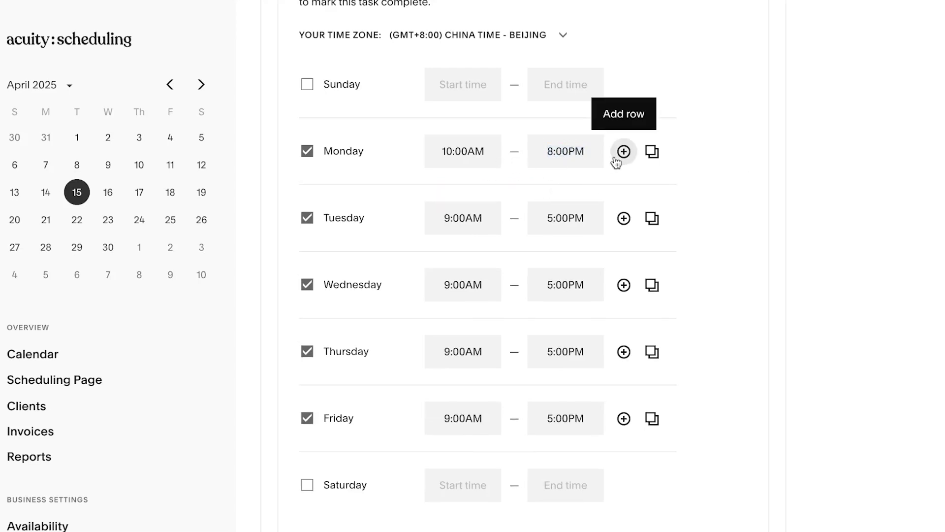
Apply Monday's 10:00AM–8:00PM hours to all days, then make Sunday and Saturday unavailable
{"action": "left_click", "coordinate": [653, 152]}
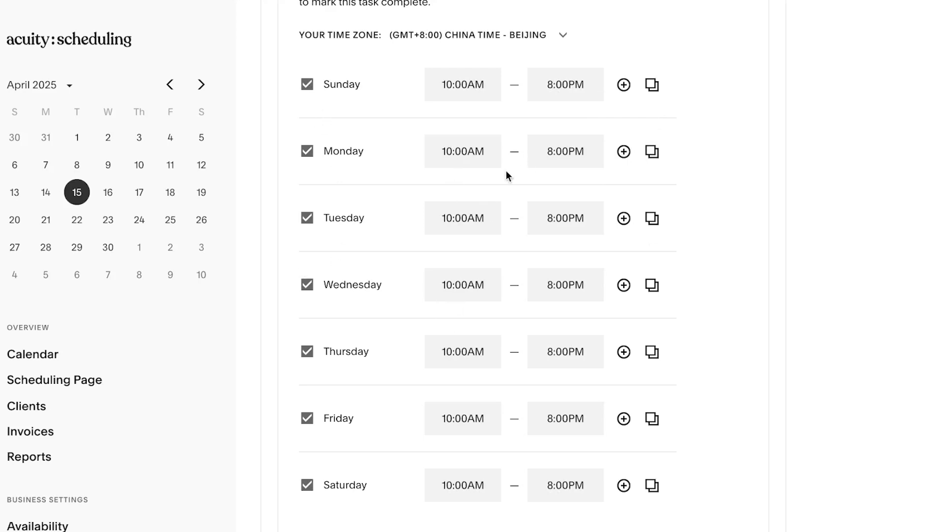
{"action": "left_click", "coordinate": [307, 90]}
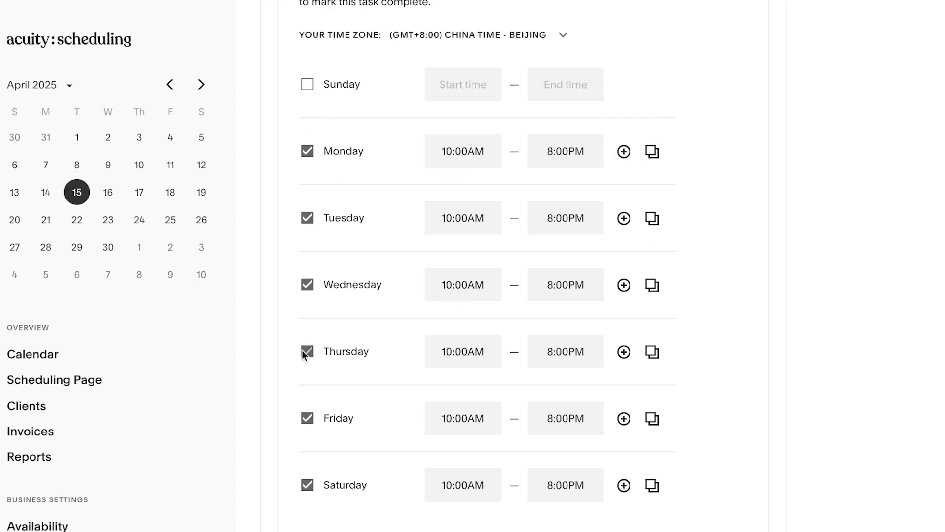
{"action": "left_click", "coordinate": [308, 488]}
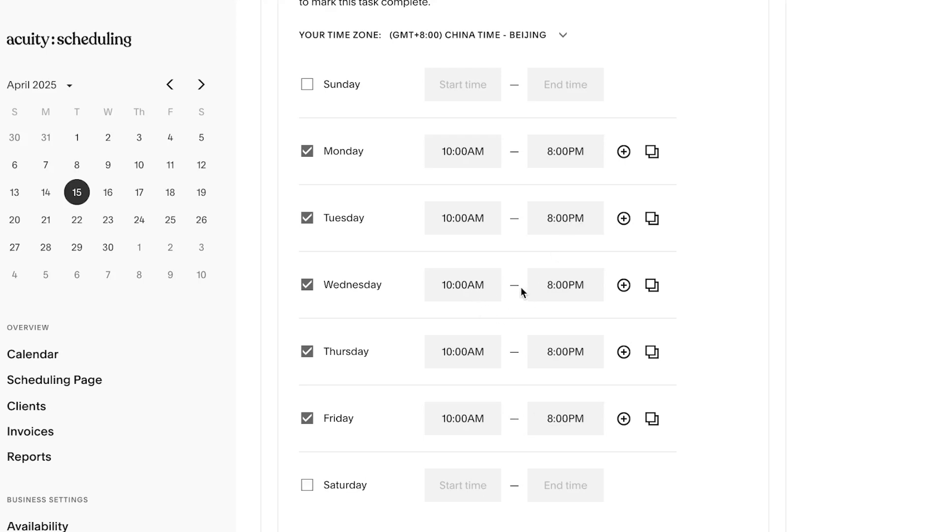
{"action": "scroll", "coordinate": [522, 289], "scroll_direction": "down", "scroll_amount": 3}
{"action": "scroll", "coordinate": [523, 291], "scroll_direction": "up", "scroll_amount": 1}
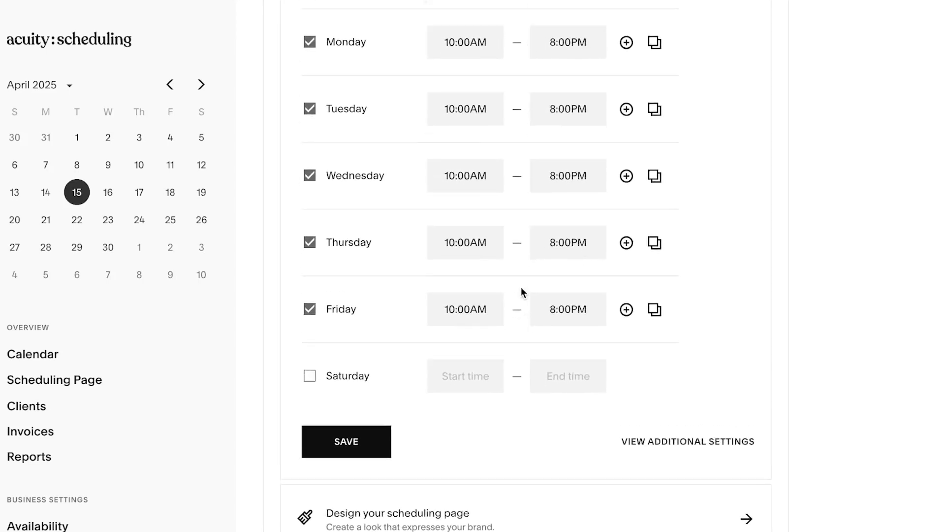
{"action": "scroll", "coordinate": [523, 291], "scroll_direction": "down", "scroll_amount": 1}
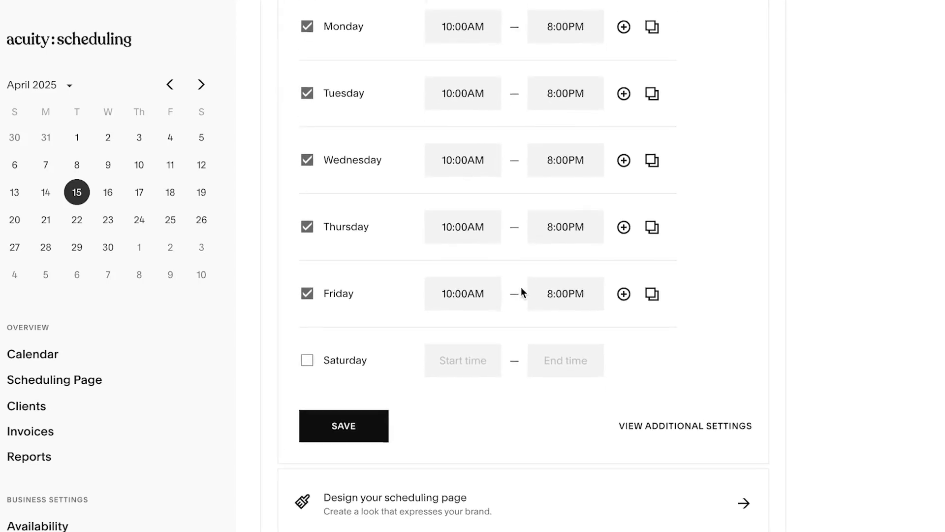
{"action": "left_click", "coordinate": [694, 427]}
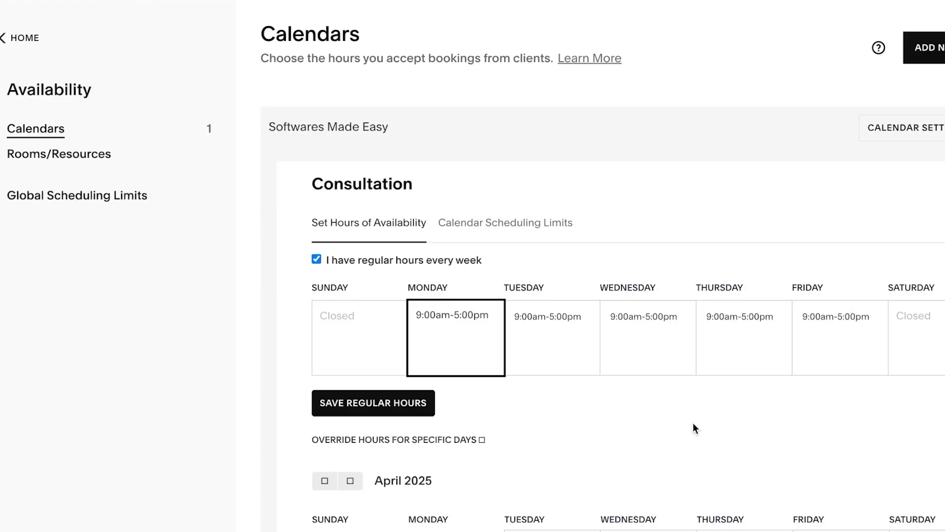
{"action": "scroll", "coordinate": [694, 425], "scroll_direction": "down", "scroll_amount": 5}
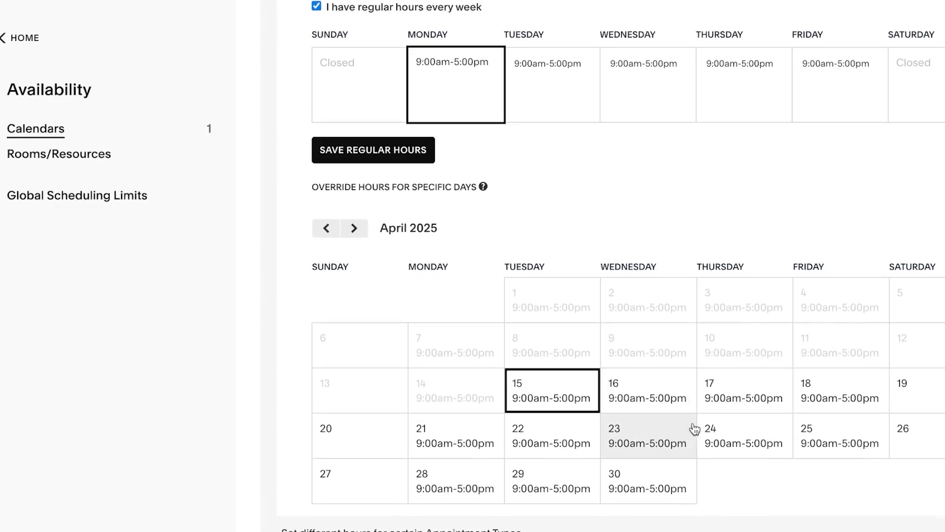
{"action": "scroll", "coordinate": [694, 428], "scroll_direction": "up", "scroll_amount": 5}
{"action": "scroll", "coordinate": [694, 428], "scroll_direction": "down", "scroll_amount": 5}
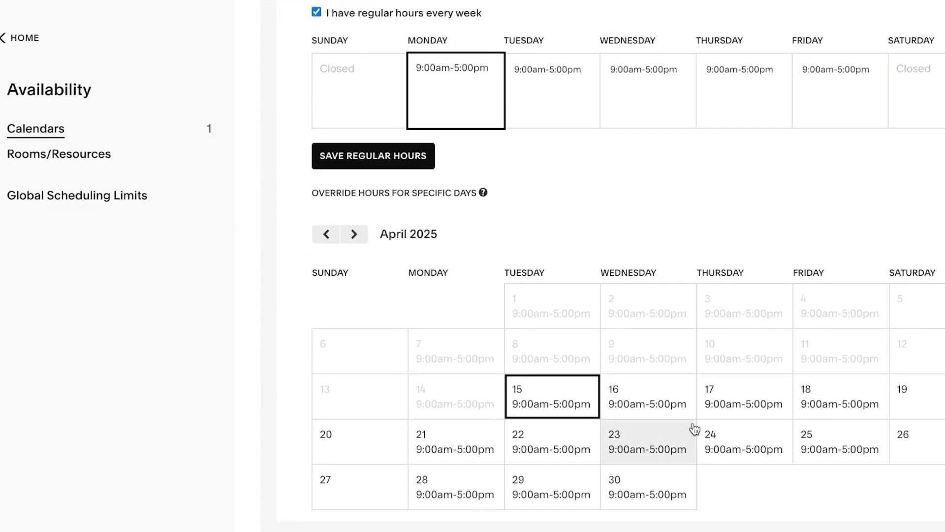
{"action": "scroll", "coordinate": [589, 177], "scroll_direction": "up", "scroll_amount": 2}
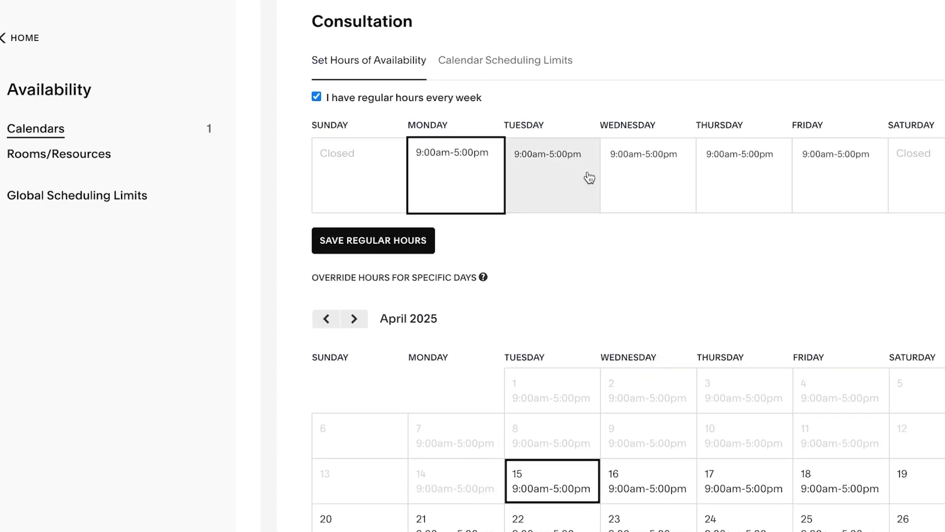
{"action": "scroll", "coordinate": [589, 177], "scroll_direction": "down", "scroll_amount": 2}
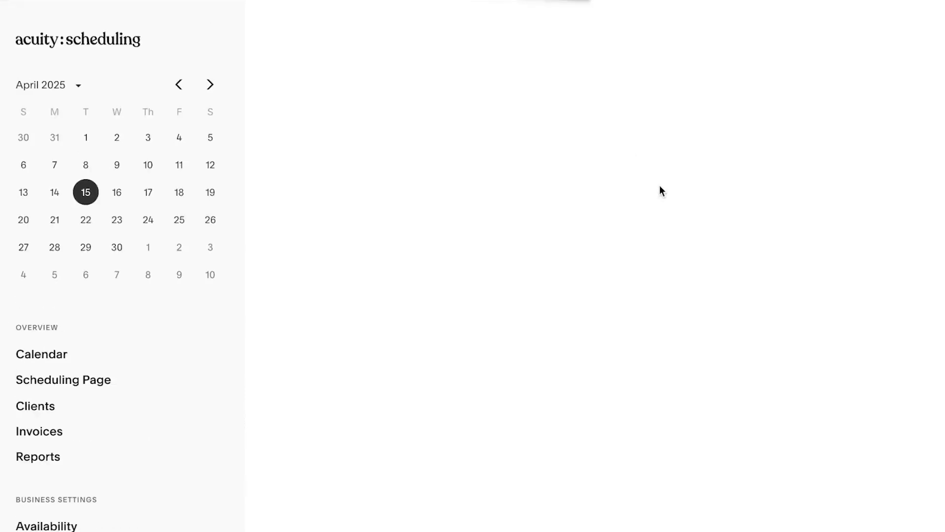
Save the weekday availability hours and open the Scheduling Page preview
{"action": "scroll", "coordinate": [646, 312], "scroll_direction": "down", "scroll_amount": 10}
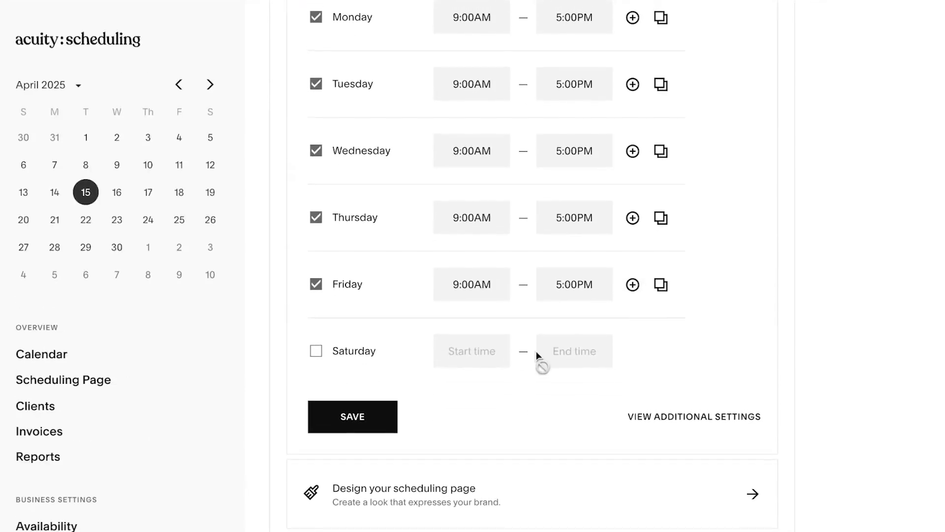
{"action": "left_click", "coordinate": [344, 419]}
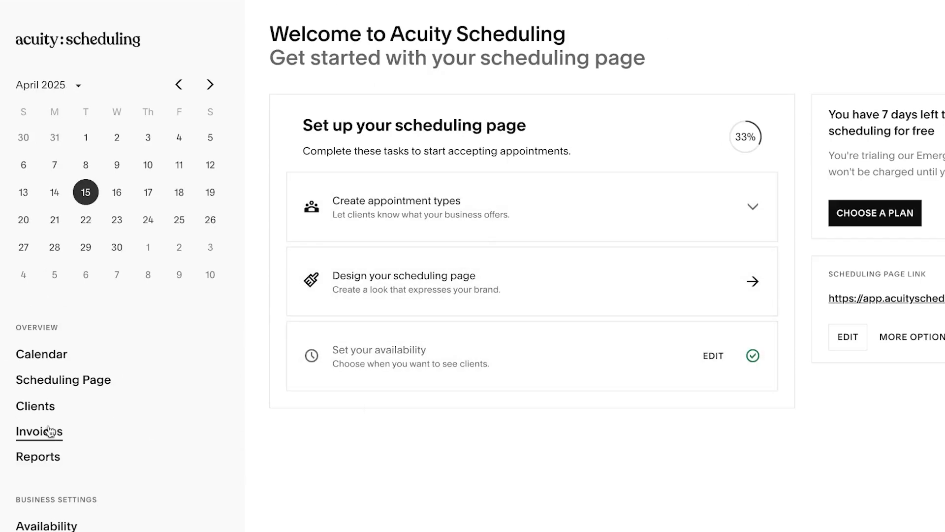
{"action": "left_click", "coordinate": [47, 387]}
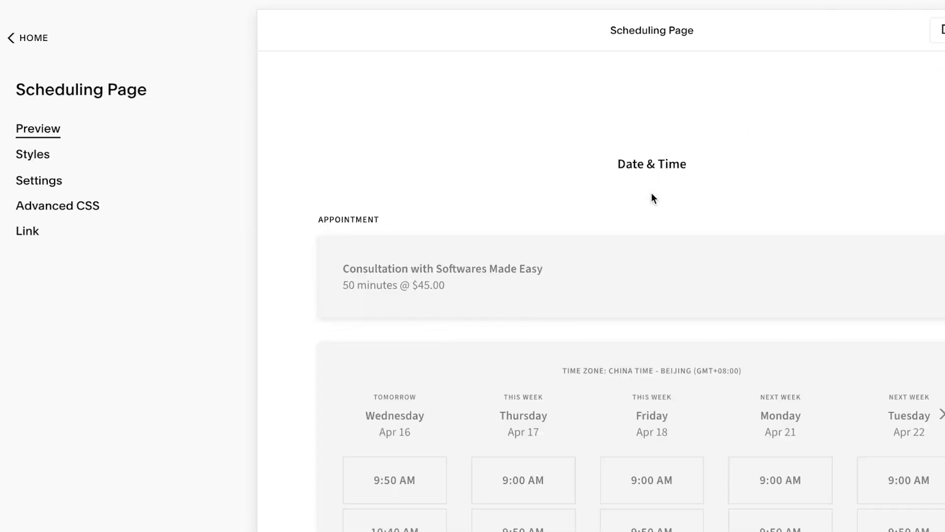
Scroll through the Consultation preview's time slots, then open the Scheduling Page Styles settings
{"action": "scroll", "coordinate": [651, 193], "scroll_direction": "down", "scroll_amount": 9}
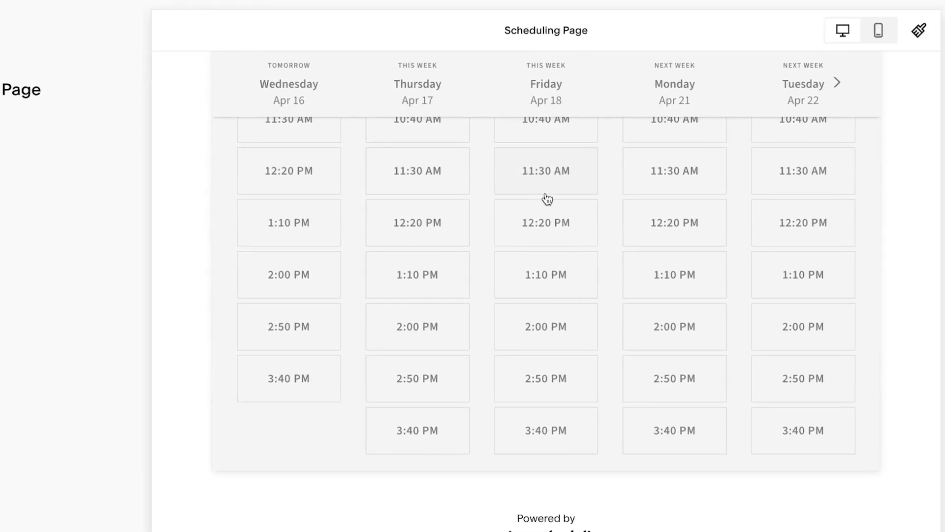
{"action": "scroll", "coordinate": [547, 198], "scroll_direction": "up", "scroll_amount": 10}
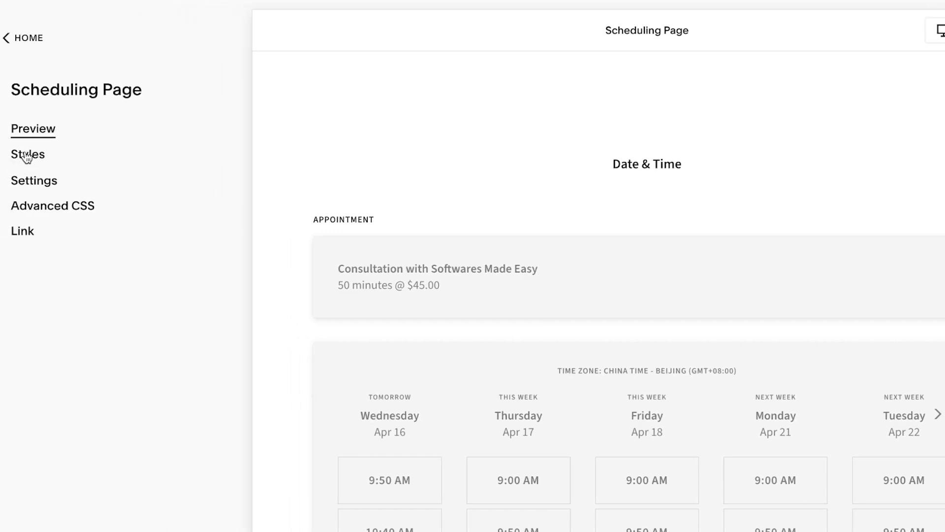
{"action": "left_click", "coordinate": [25, 154]}
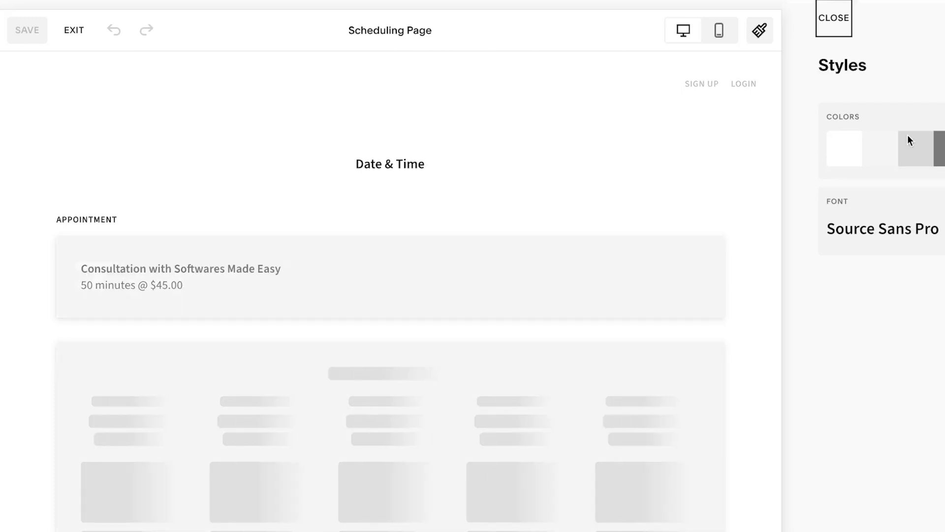
Change the third palette colour to light coral #FF9883, then choose EXIT from the style editor
{"action": "left_click", "coordinate": [935, 149]}
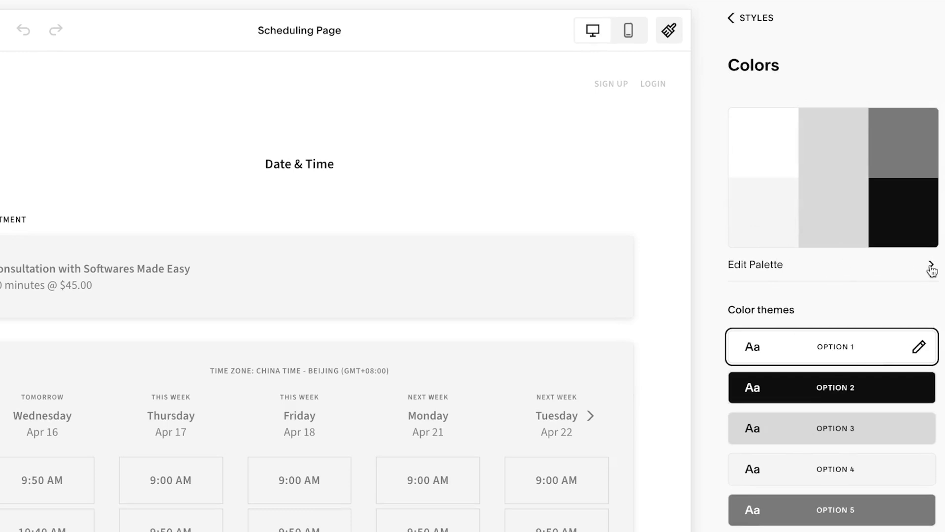
{"action": "left_click", "coordinate": [756, 265]}
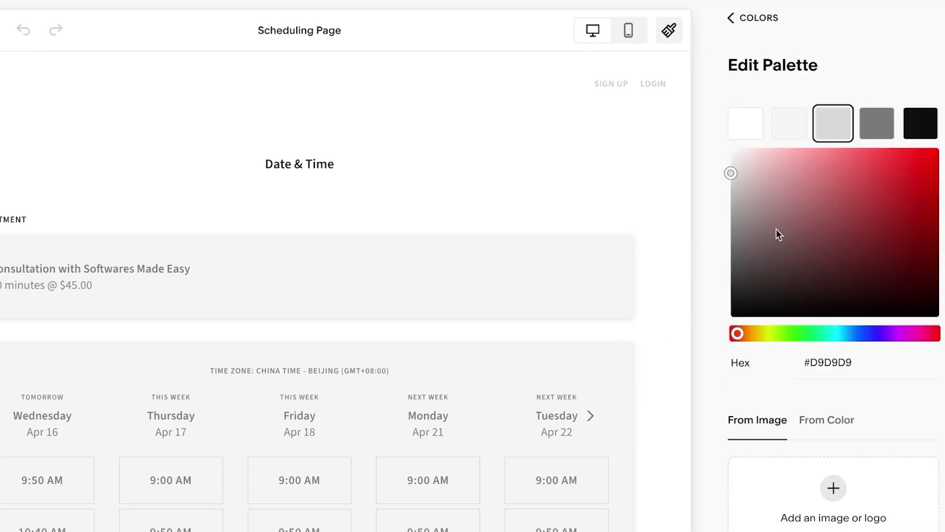
{"action": "left_click_drag", "start_coordinate": [734, 179], "coordinate": [848, 147]}
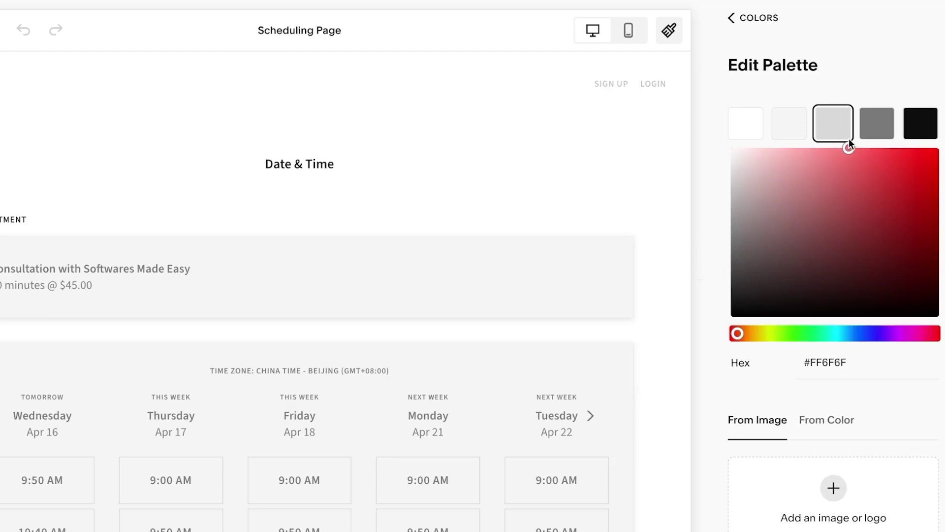
{"action": "left_click", "coordinate": [739, 337]}
{"action": "mouse_move", "coordinate": [738, 344]}
{"action": "left_mouse_down"}
{"action": "mouse_move", "coordinate": [831, 339]}
{"action": "mouse_move", "coordinate": [715, 351]}
{"action": "mouse_move", "coordinate": [756, 342]}
{"action": "mouse_move", "coordinate": [743, 340]}
{"action": "left_mouse_up"}
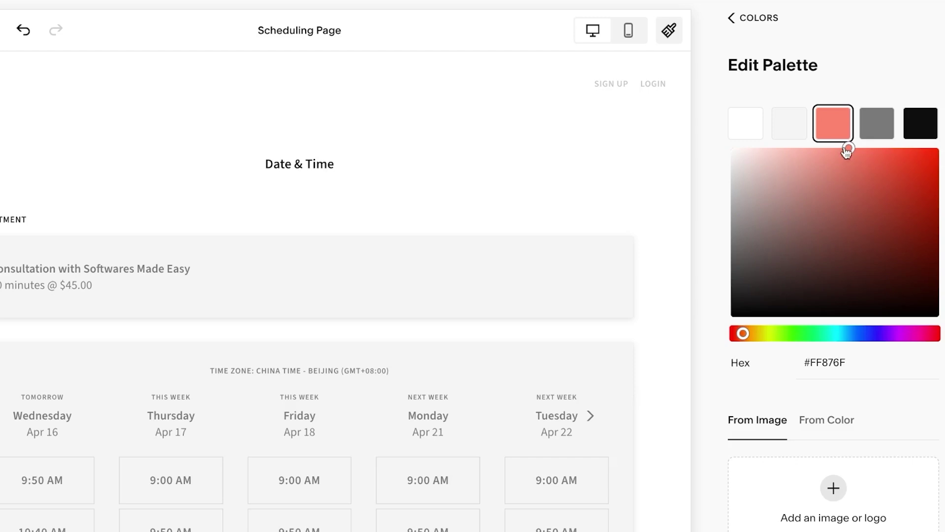
{"action": "left_click_drag", "start_coordinate": [847, 147], "coordinate": [832, 148]}
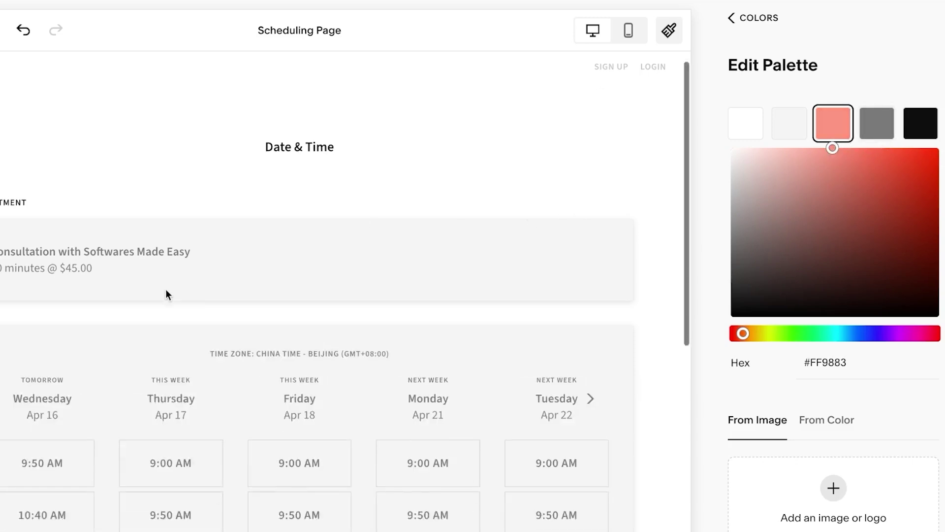
{"action": "scroll", "coordinate": [166, 294], "scroll_direction": "down", "scroll_amount": 10}
{"action": "scroll", "coordinate": [254, 295], "scroll_direction": "up", "scroll_amount": 10}
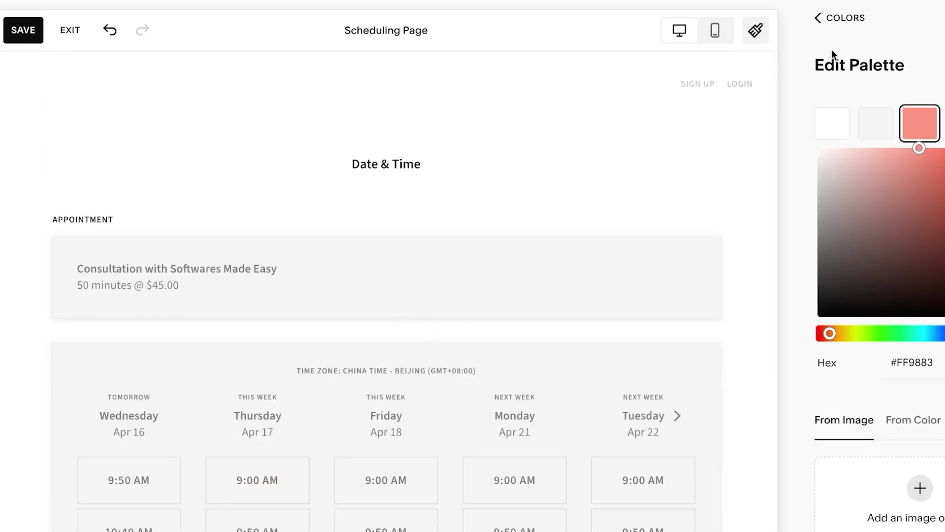
{"action": "left_click", "coordinate": [818, 18]}
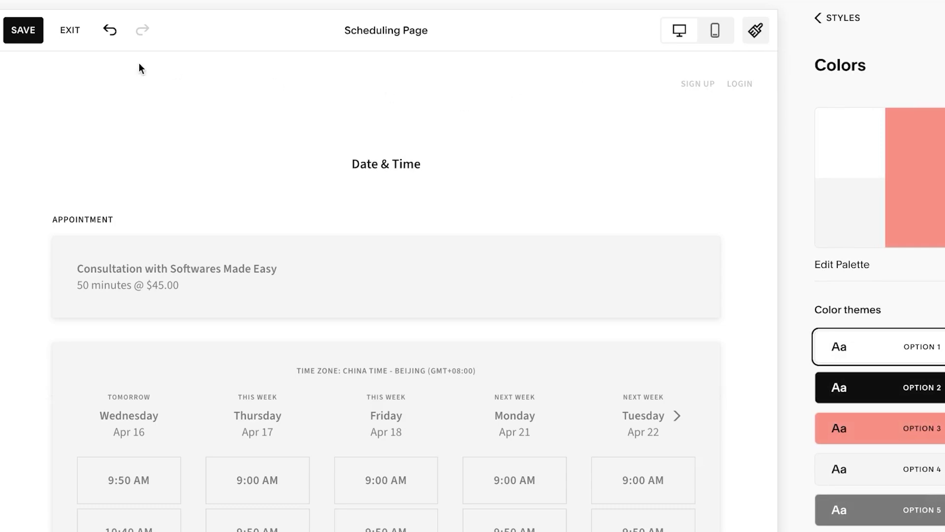
{"action": "left_click", "coordinate": [70, 32]}
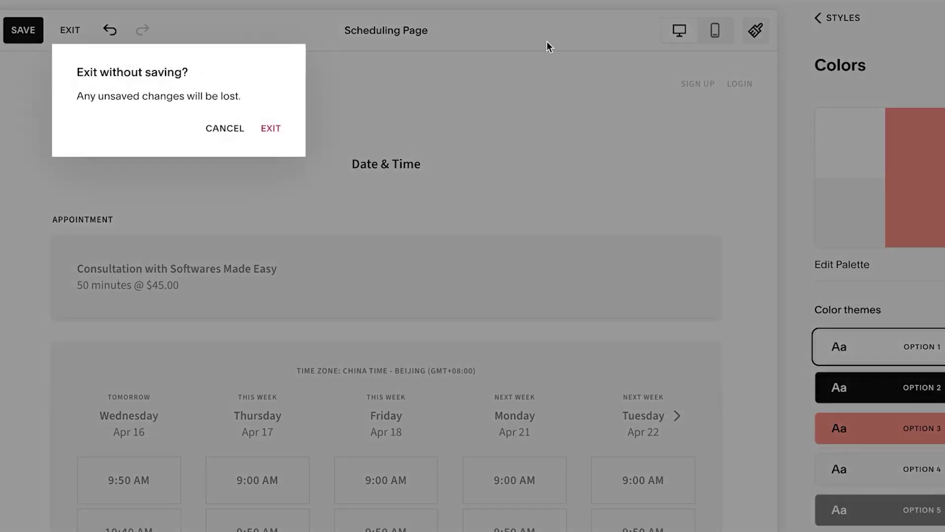
Confirm EXIT in the 'Exit without saving?' dialog to discard the palette change
{"action": "left_click", "coordinate": [270, 130]}
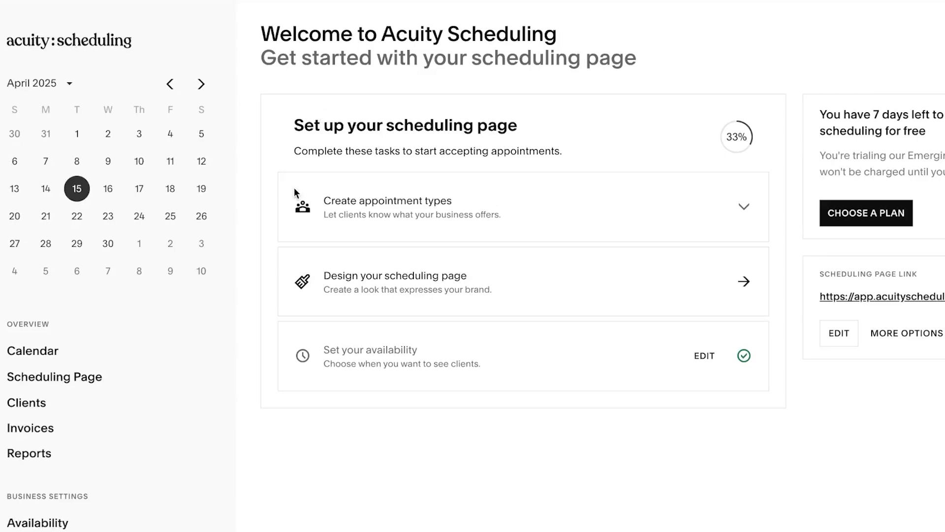
Add a client with first and last name, phone number, saved e-mail address and the note 'new client'
{"action": "left_click", "coordinate": [17, 401]}
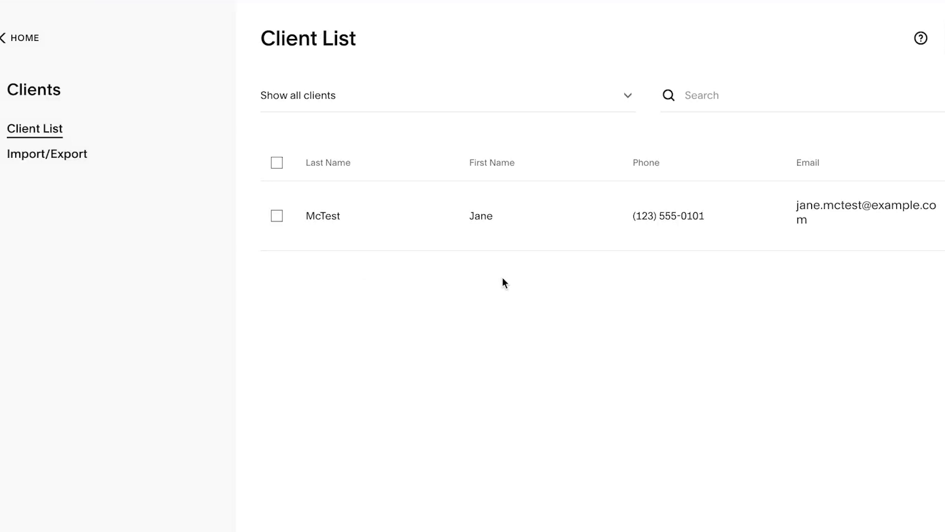
{"action": "left_click", "coordinate": [904, 38]}
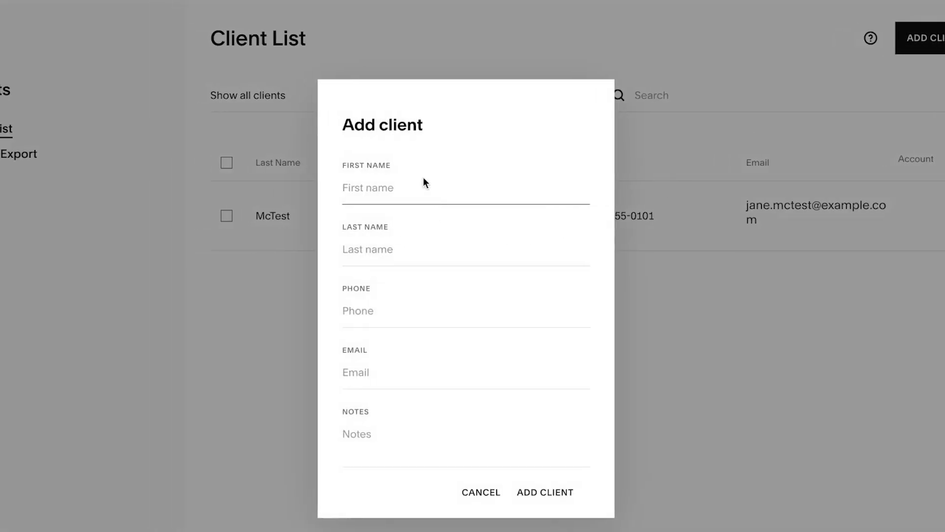
{"action": "key", "text": "Tab"}
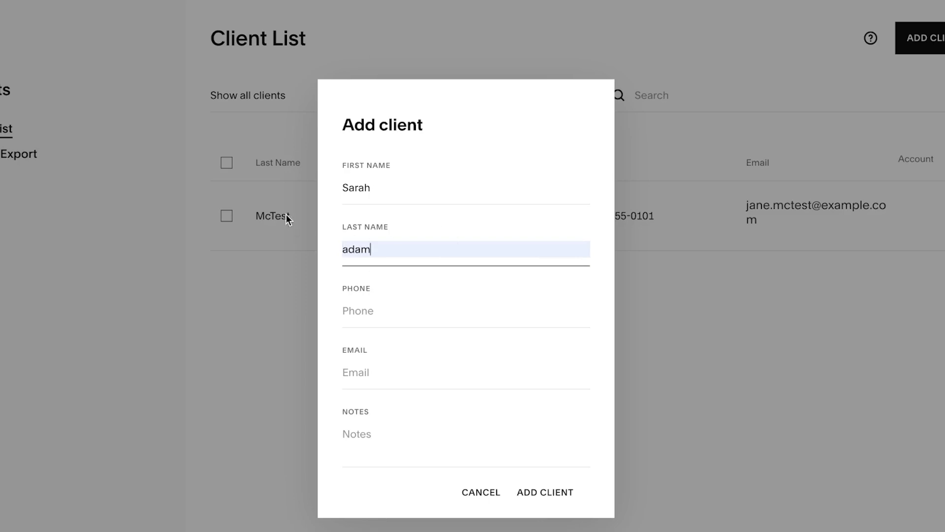
{"action": "left_click", "coordinate": [374, 307]}
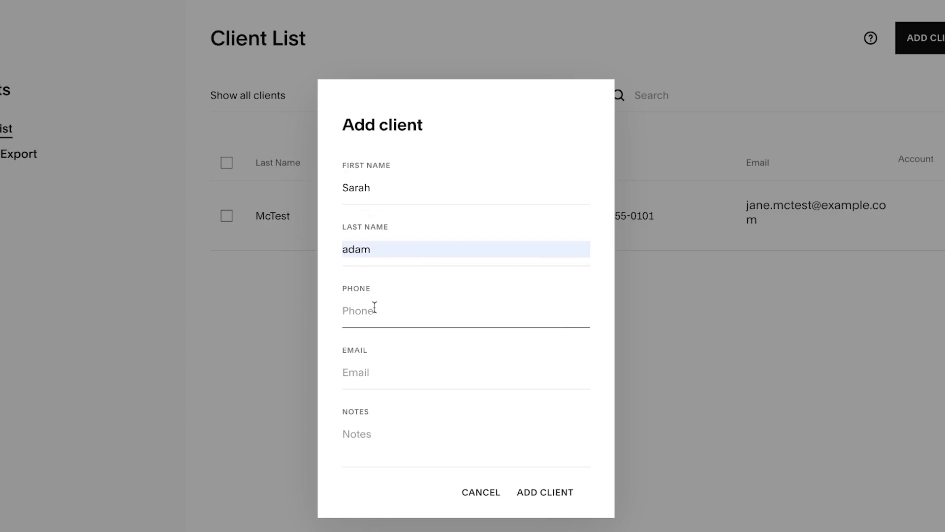
{"action": "type", "text": "00000000"}
{"action": "left_click", "coordinate": [373, 375]}
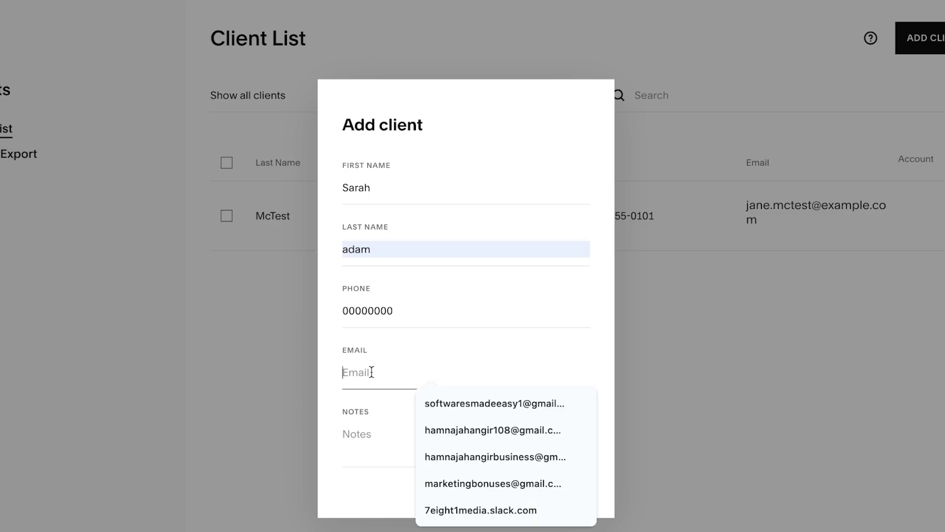
{"action": "left_click", "coordinate": [492, 483]}
{"action": "left_click", "coordinate": [366, 451]}
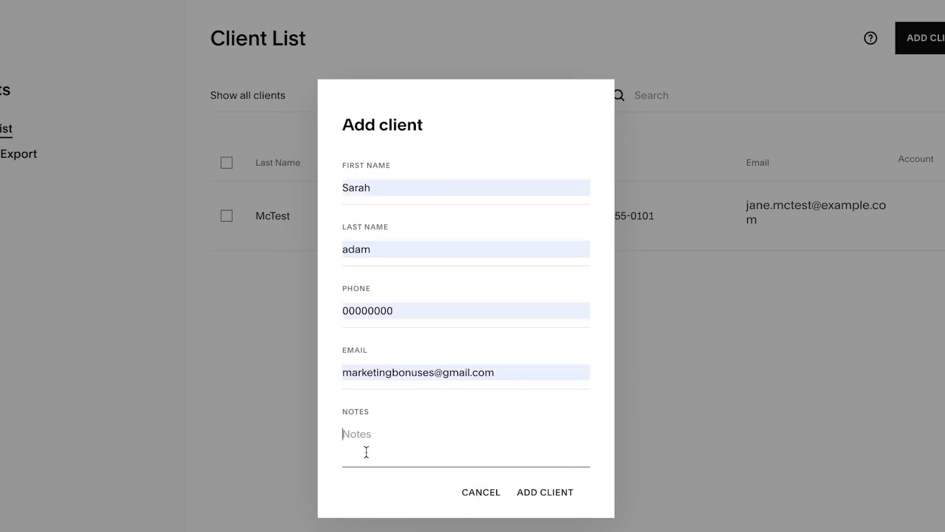
{"action": "type", "text": "new client"}
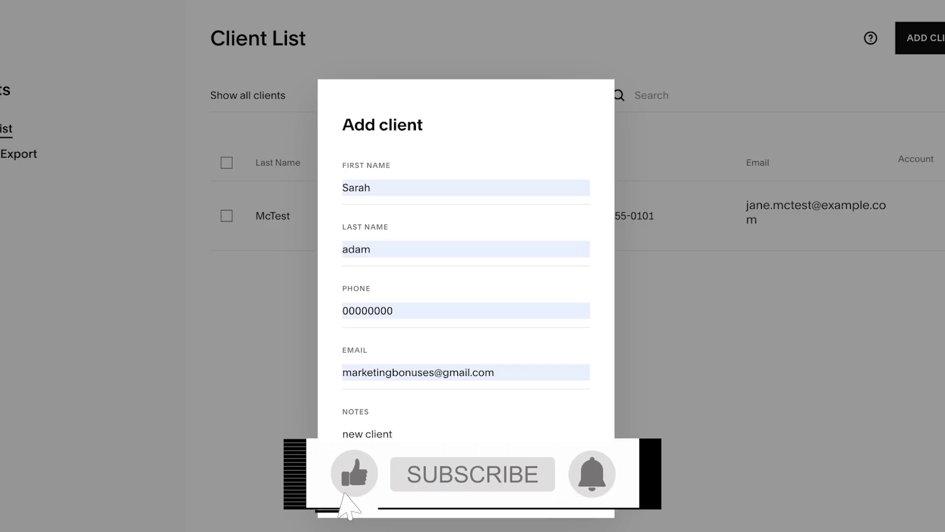
{"action": "key", "text": "Return"}
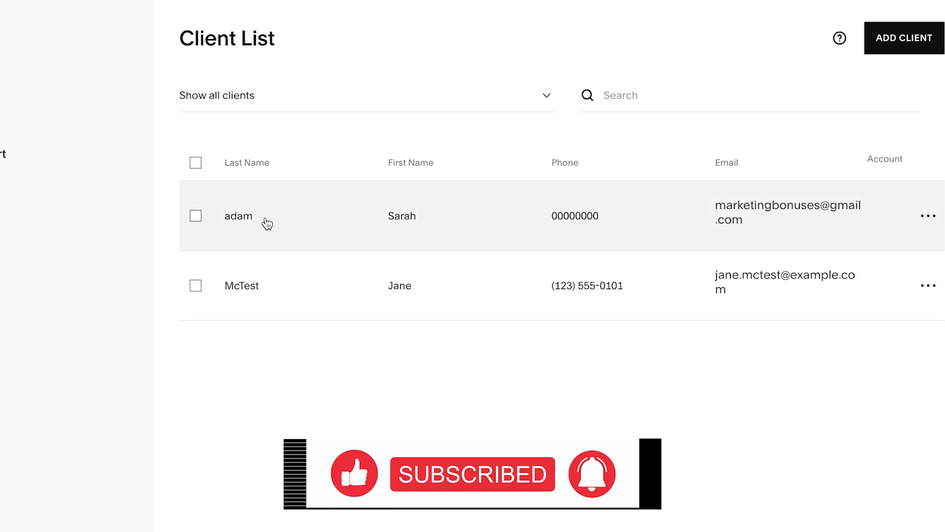
Review the new and example clients' details, then start scheduling for the example client
{"action": "left_click", "coordinate": [323, 232]}
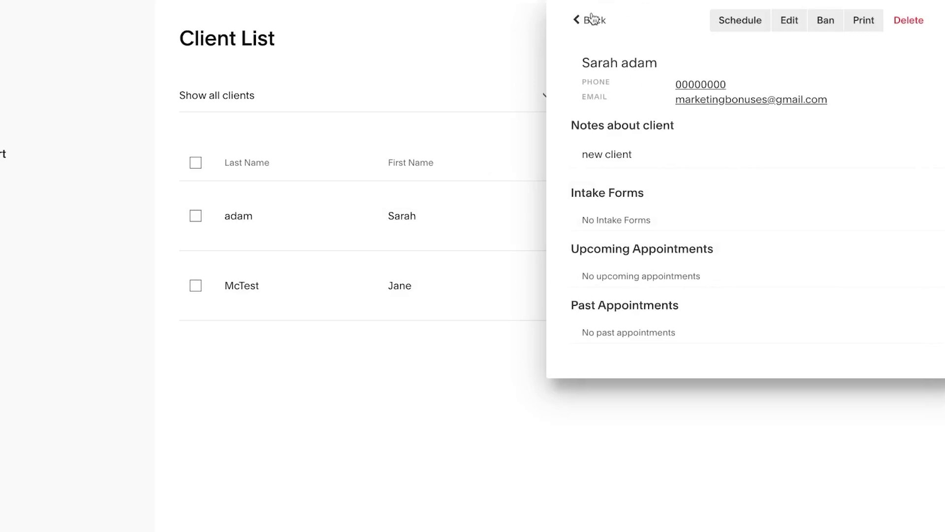
{"action": "left_click", "coordinate": [589, 20]}
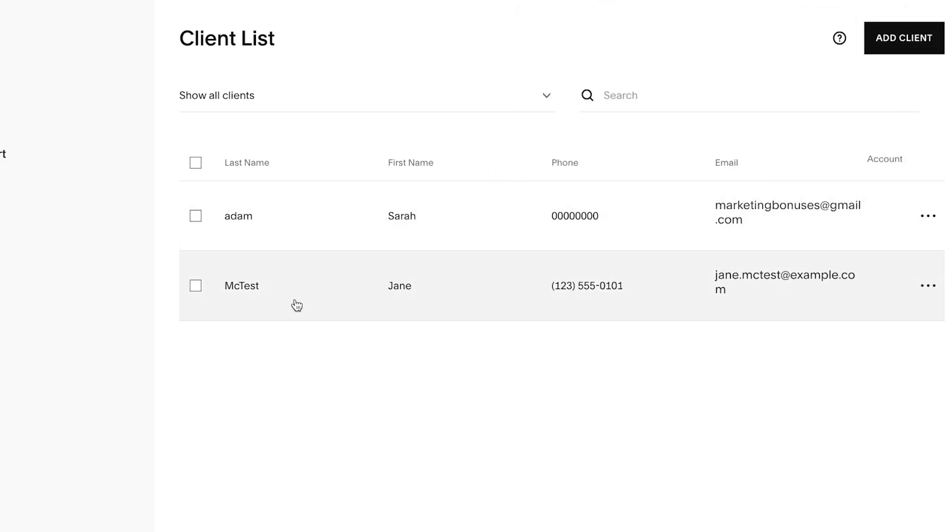
{"action": "left_click", "coordinate": [295, 305]}
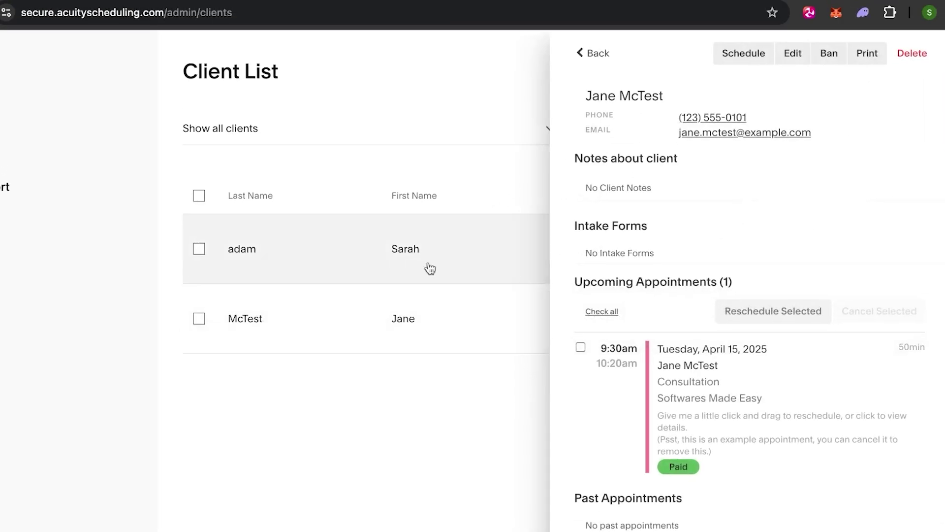
{"action": "left_click", "coordinate": [736, 65]}
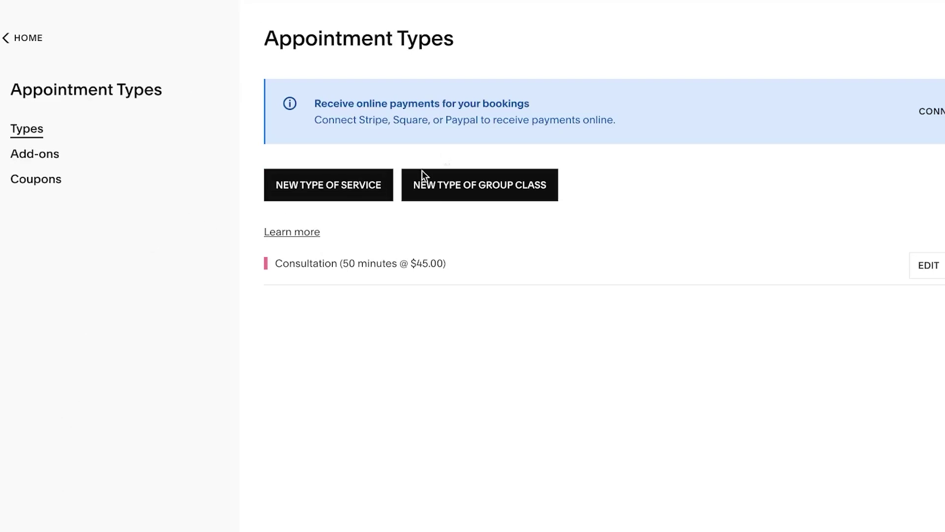
Start a new service type named 'Marketing insight'
{"action": "left_click", "coordinate": [354, 198]}
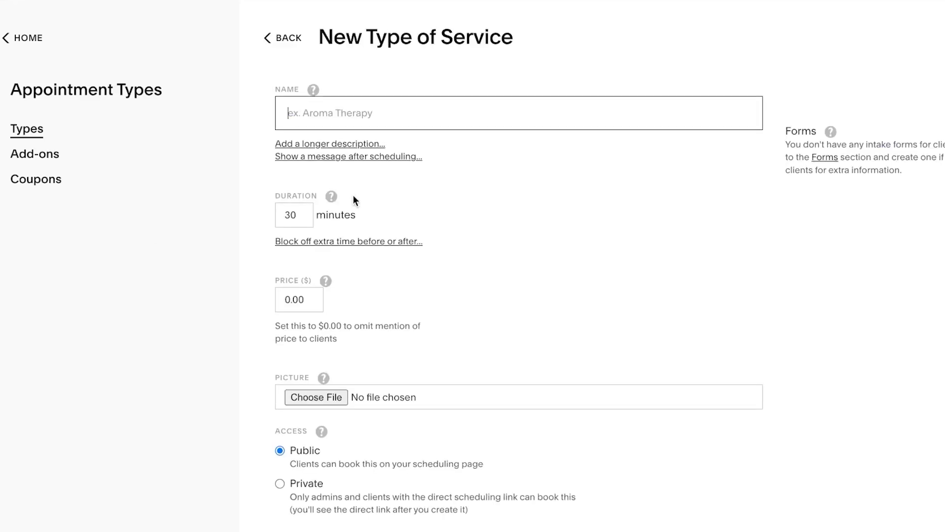
{"action": "left_click", "coordinate": [406, 100]}
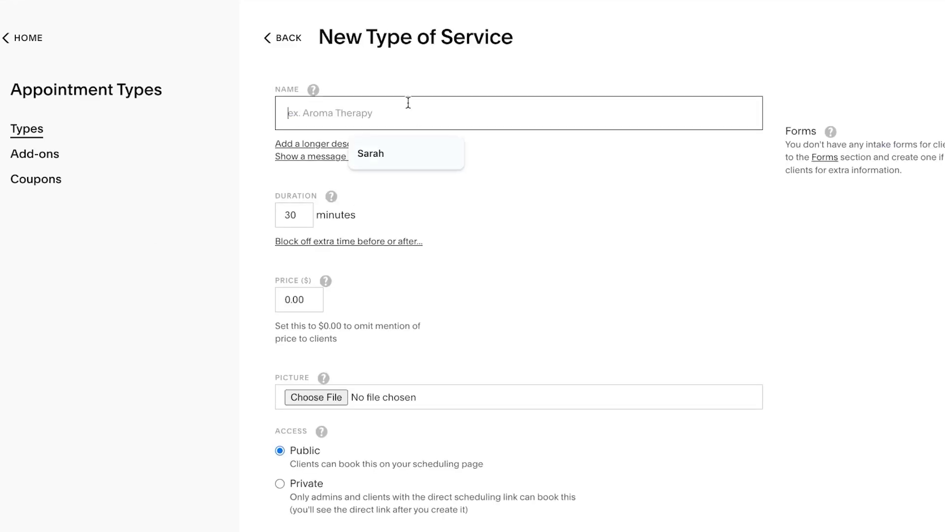
{"action": "left_click", "coordinate": [406, 146]}
{"action": "key", "text": "BackSpace"}
{"action": "key", "text": "BackSpace"}
{"action": "key", "text": "BackSpace"}
{"action": "key", "text": "BackSpace"}
{"action": "key", "text": "BackSpace"}
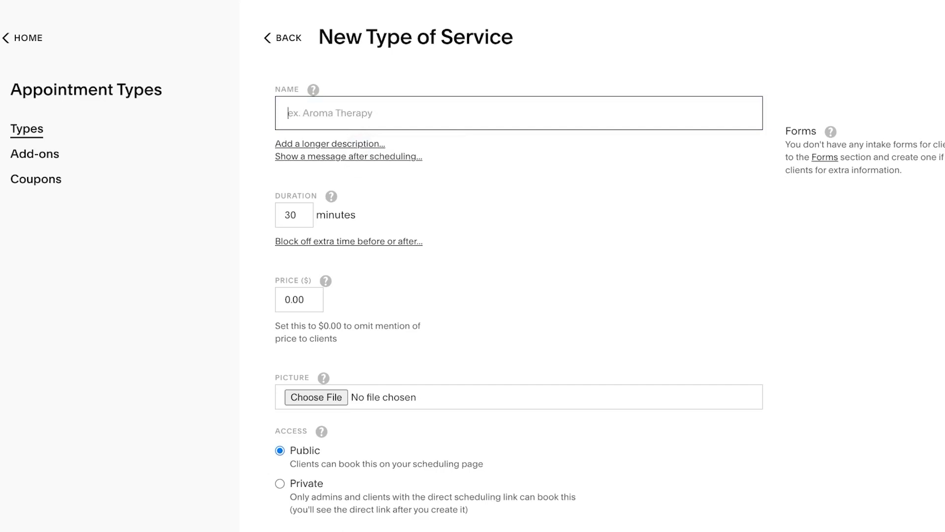
{"action": "type", "text": "Marketing"}
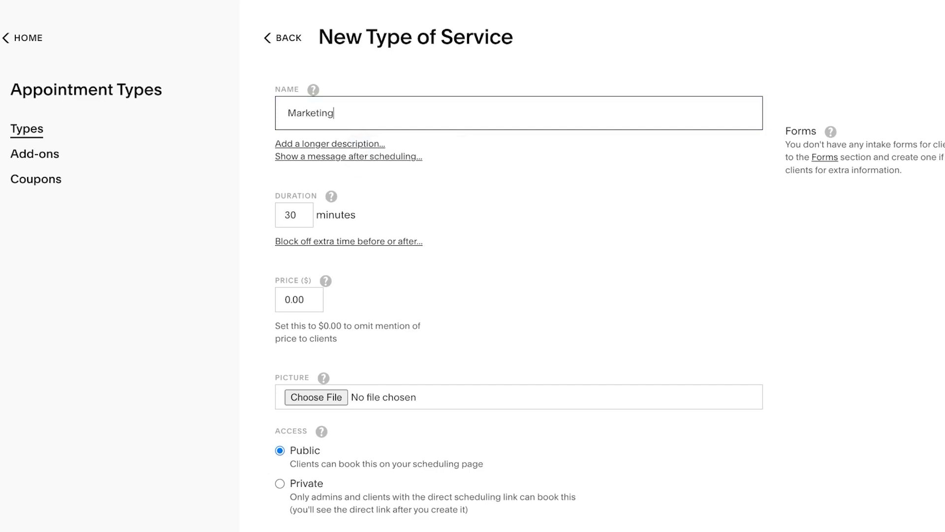
{"action": "type", "text": " insight"}
Set the service duration to 60 minutes and the price to $125
{"action": "scroll", "coordinate": [413, 231], "scroll_direction": "down", "scroll_amount": 3}
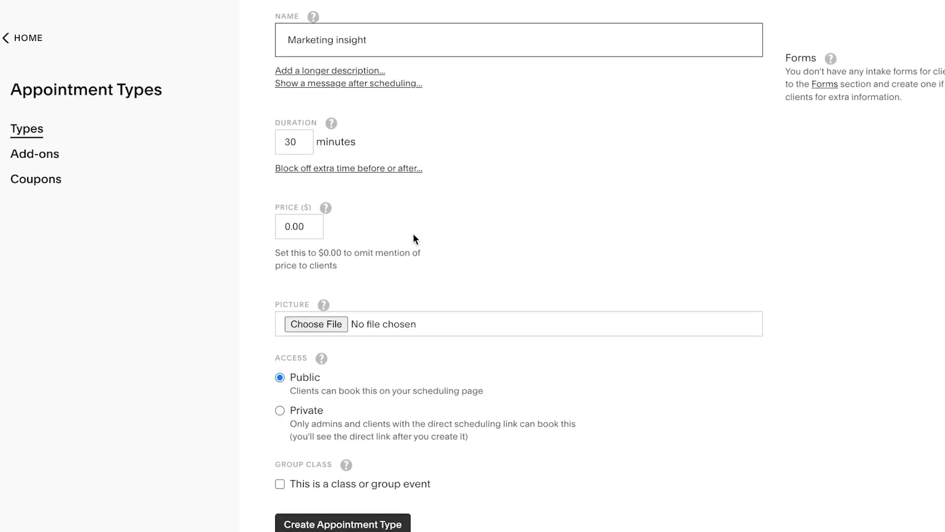
{"action": "left_click", "coordinate": [302, 148]}
{"action": "key", "text": "BackSpace"}
{"action": "key", "text": "BackSpace"}
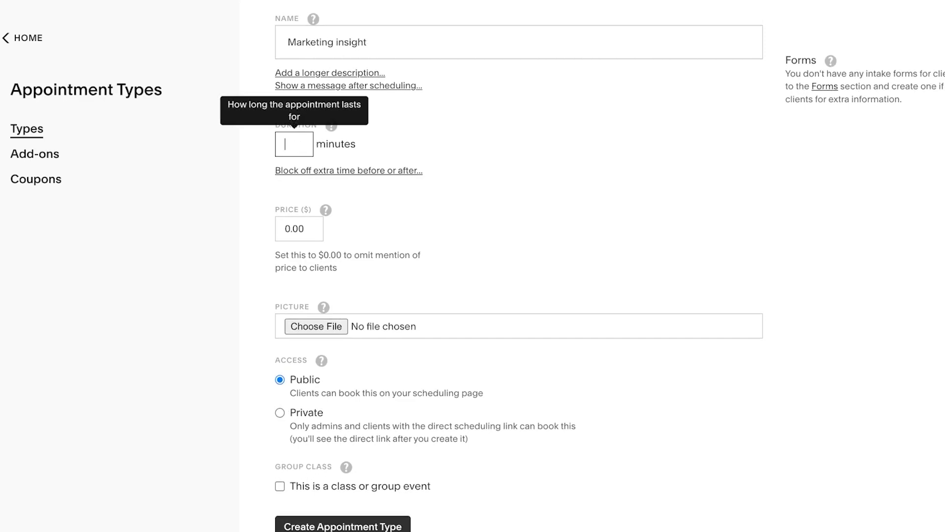
{"action": "type", "text": "60"}
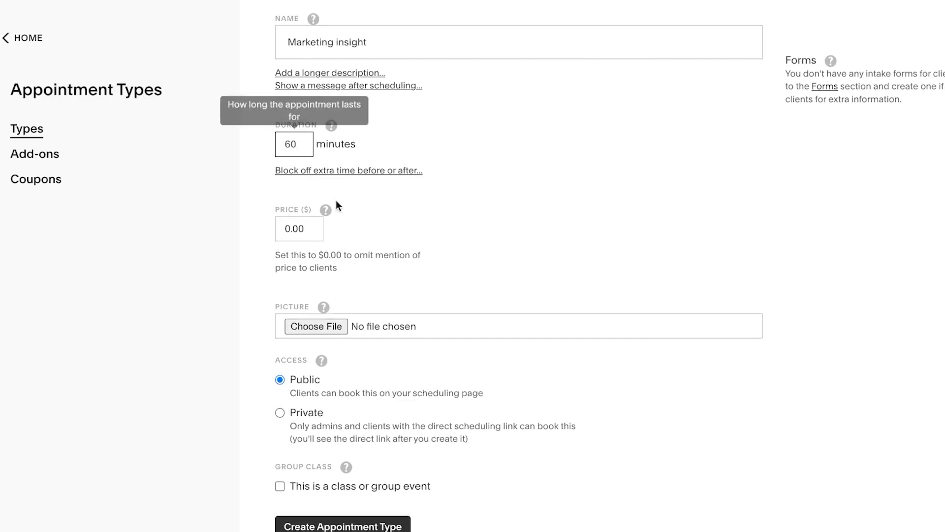
{"action": "left_click", "coordinate": [293, 230]}
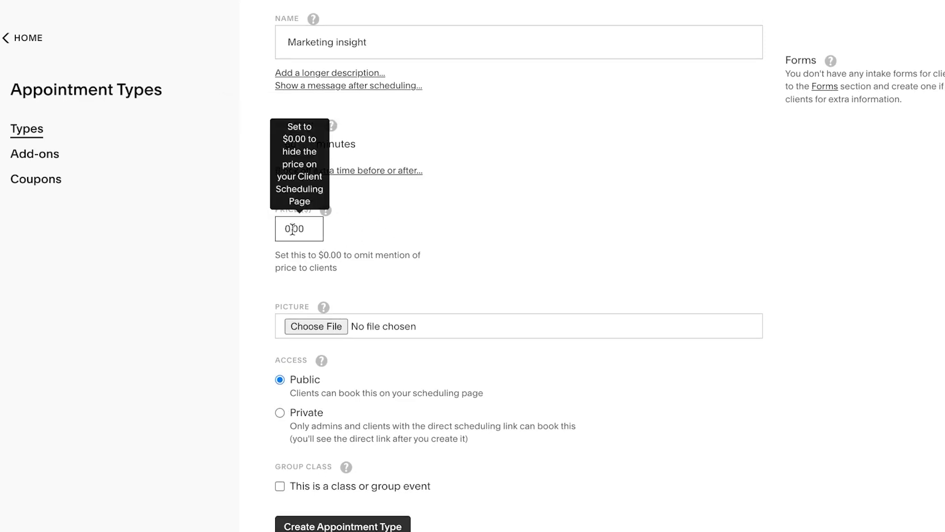
{"action": "key", "text": "BackSpace"}
{"action": "type", "text": "125"}
{"action": "left_click", "coordinate": [489, 226]}
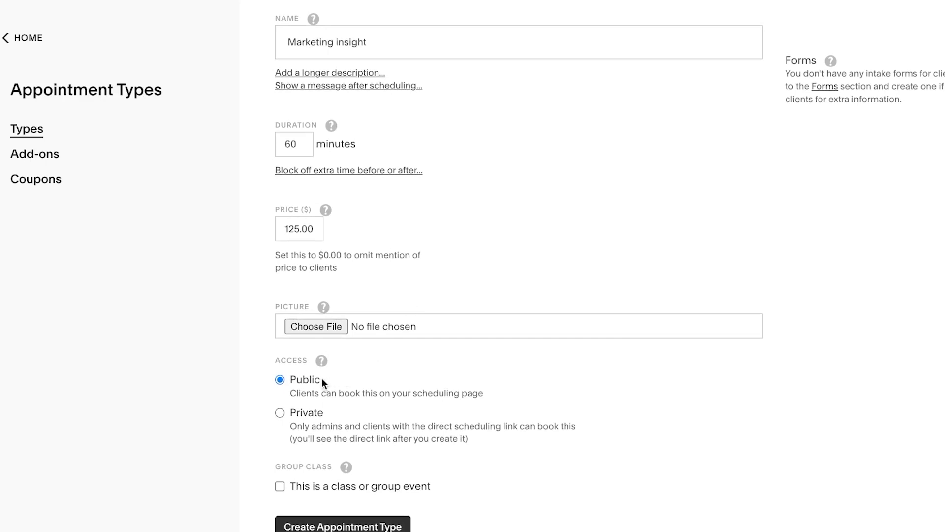
Make the Marketing insight type private and create it
{"action": "left_click", "coordinate": [280, 413]}
{"action": "mouse_move", "coordinate": [280, 484]}
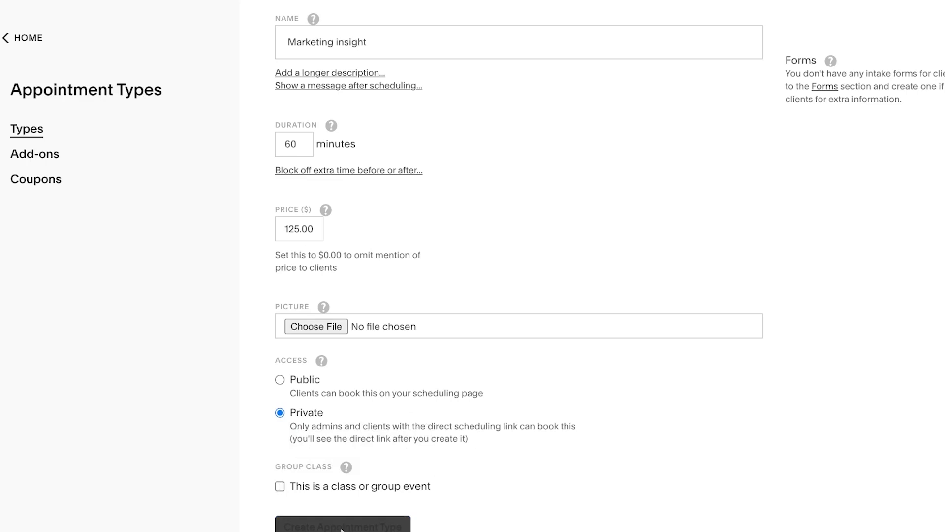
{"action": "left_click", "coordinate": [341, 526]}
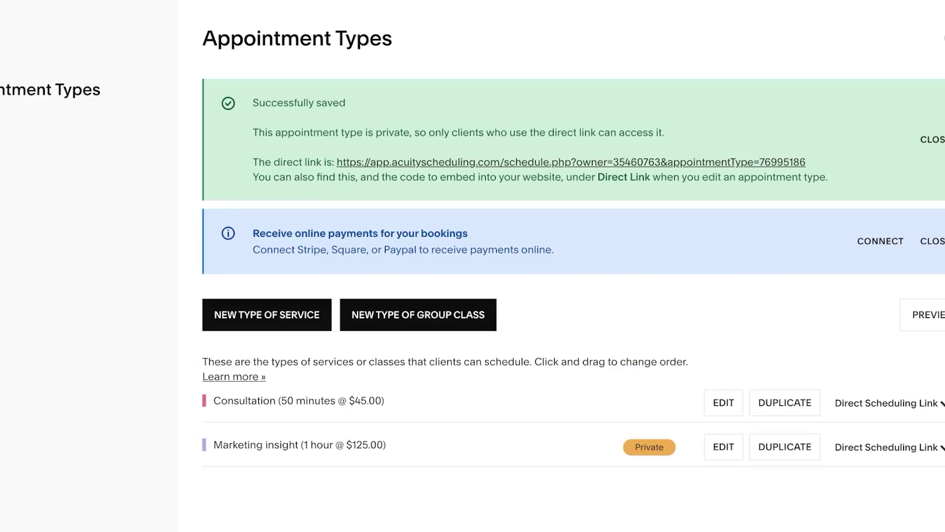
Create a 'Creation class' add-on that adds $75 and 30 minutes
{"action": "left_click", "coordinate": [32, 163]}
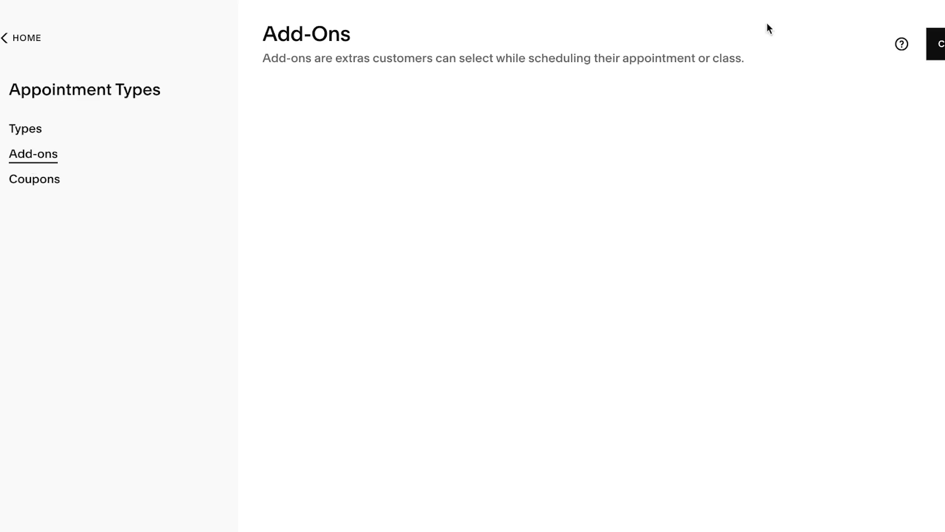
{"action": "left_click", "coordinate": [896, 42]}
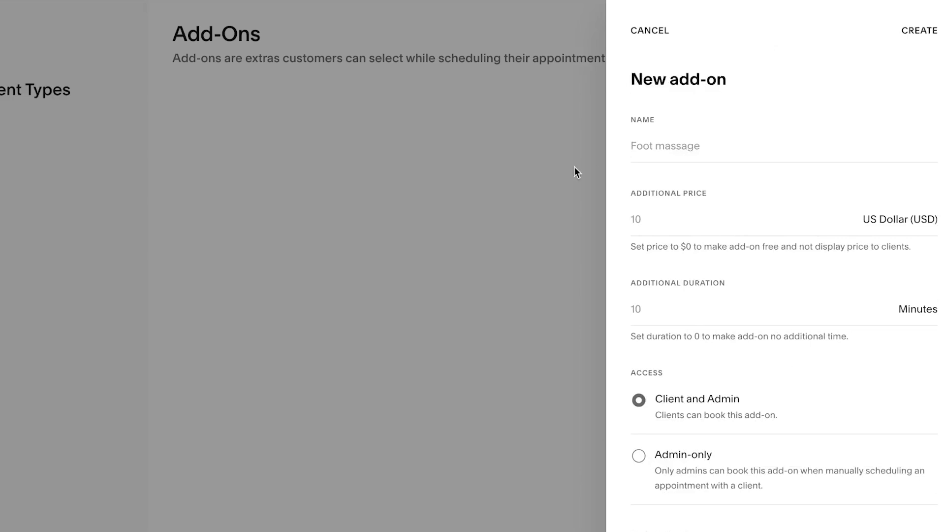
{"action": "left_click", "coordinate": [651, 144]}
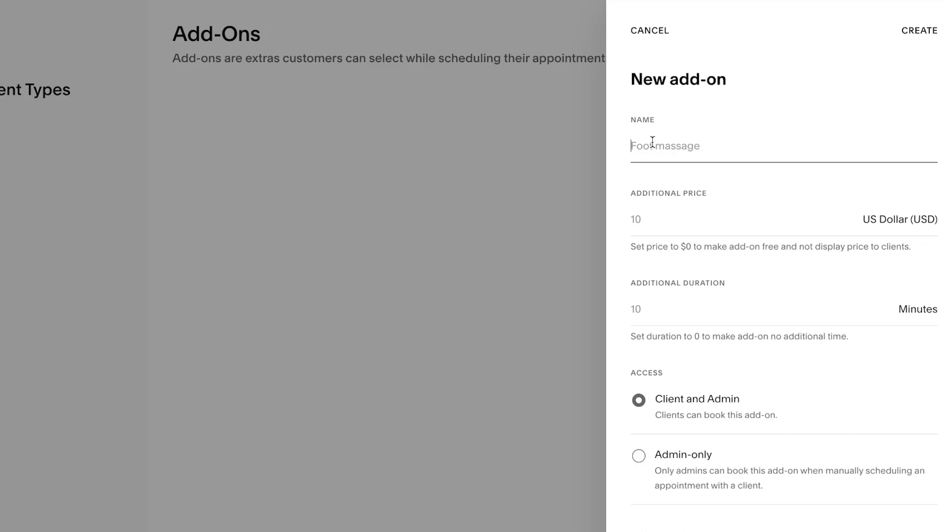
{"action": "type", "text": "Creation class"}
{"action": "left_click", "coordinate": [685, 209]}
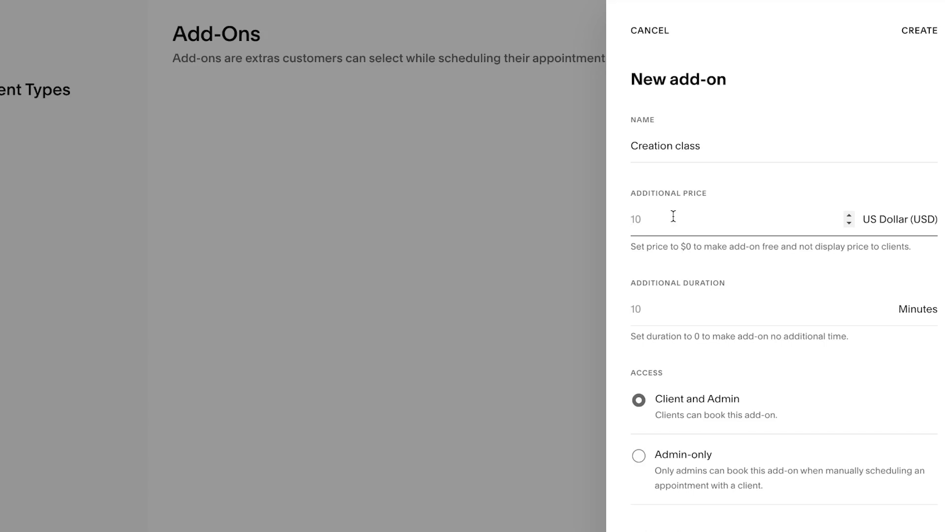
{"action": "type", "text": "75"}
{"action": "left_click", "coordinate": [722, 315]}
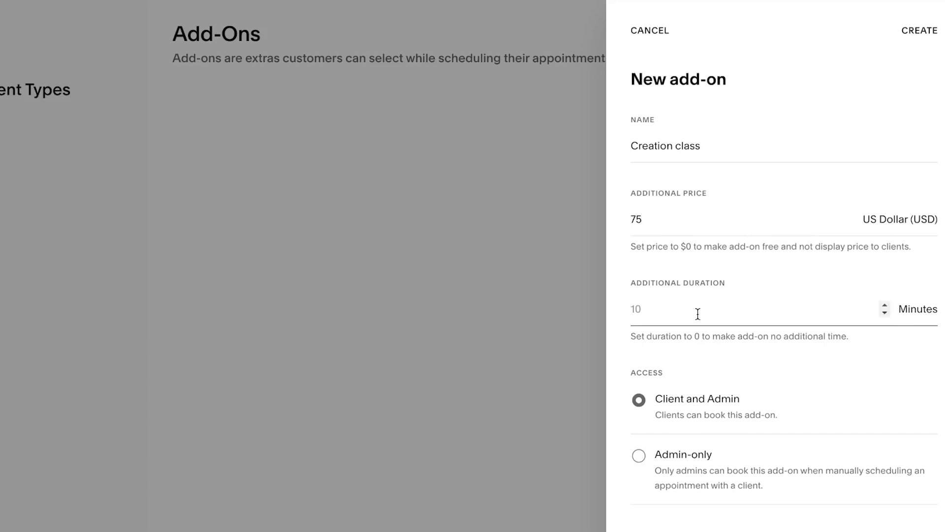
{"action": "type", "text": "30"}
{"action": "scroll", "coordinate": [697, 429], "scroll_direction": "down", "scroll_amount": 1}
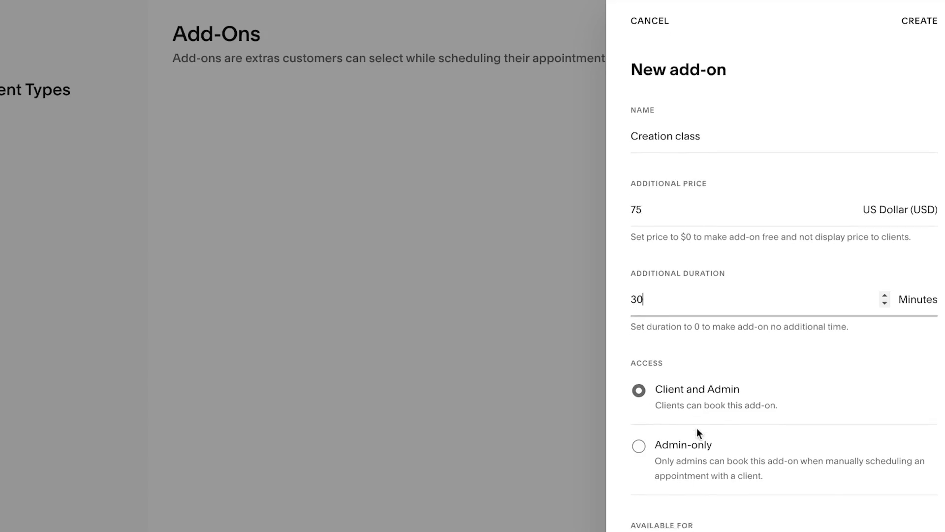
{"action": "scroll", "coordinate": [696, 428], "scroll_direction": "down", "scroll_amount": 1}
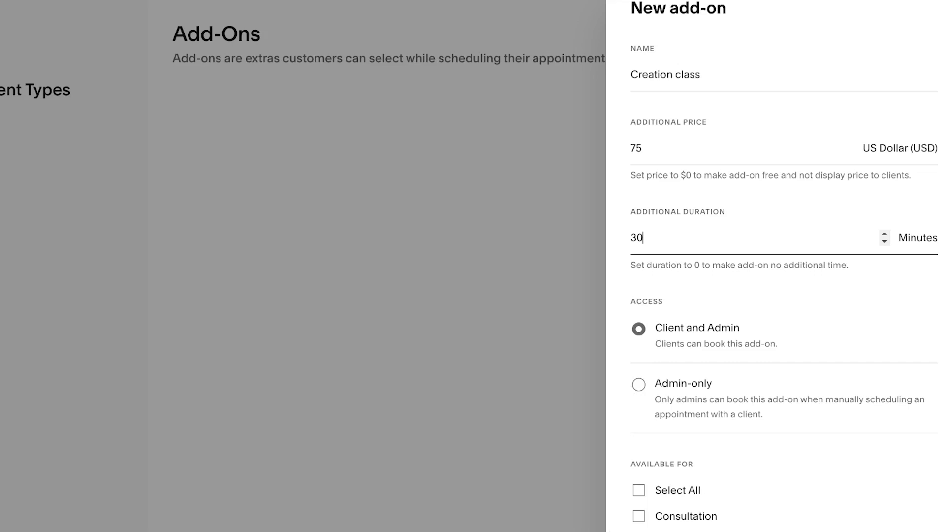
{"action": "scroll", "coordinate": [764, 197], "scroll_direction": "up", "scroll_amount": 1}
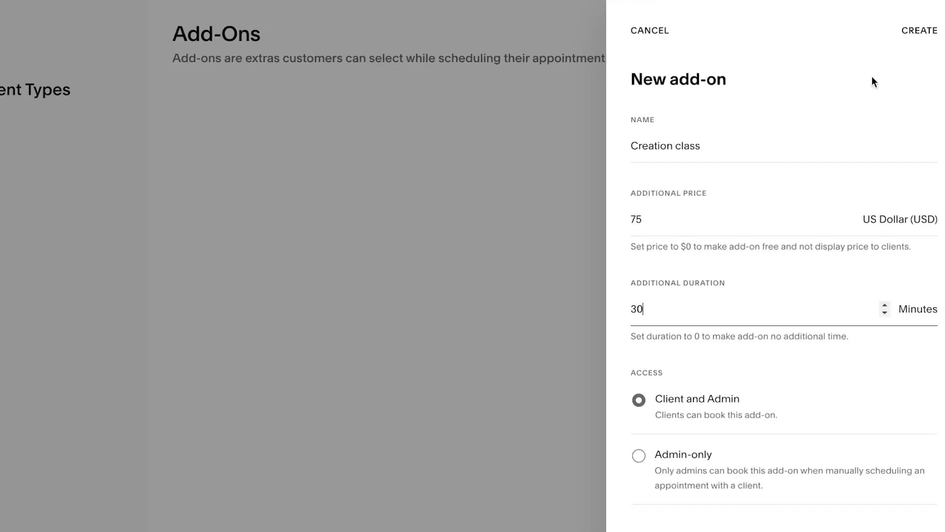
{"action": "left_click", "coordinate": [930, 30]}
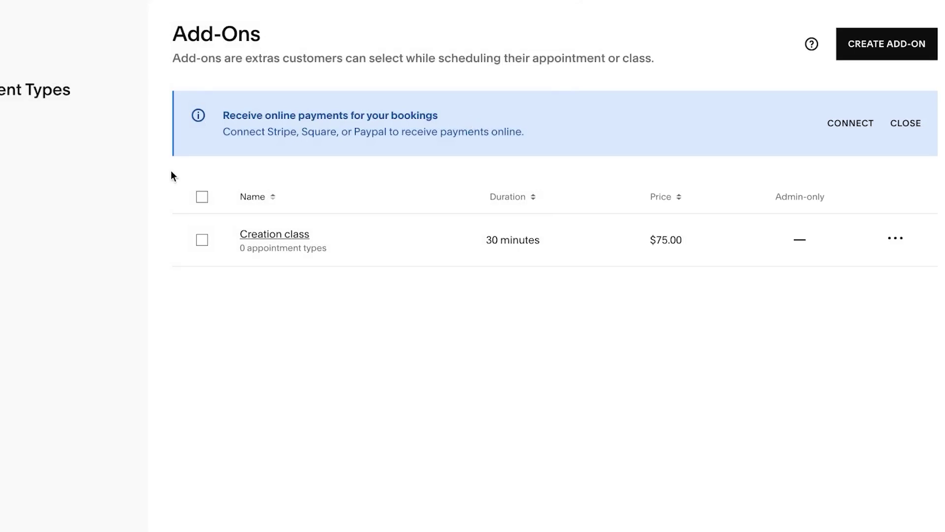
Save coupon code 235678 giving 20% off, expiring April 30, 2025
{"action": "left_click", "coordinate": [33, 190]}
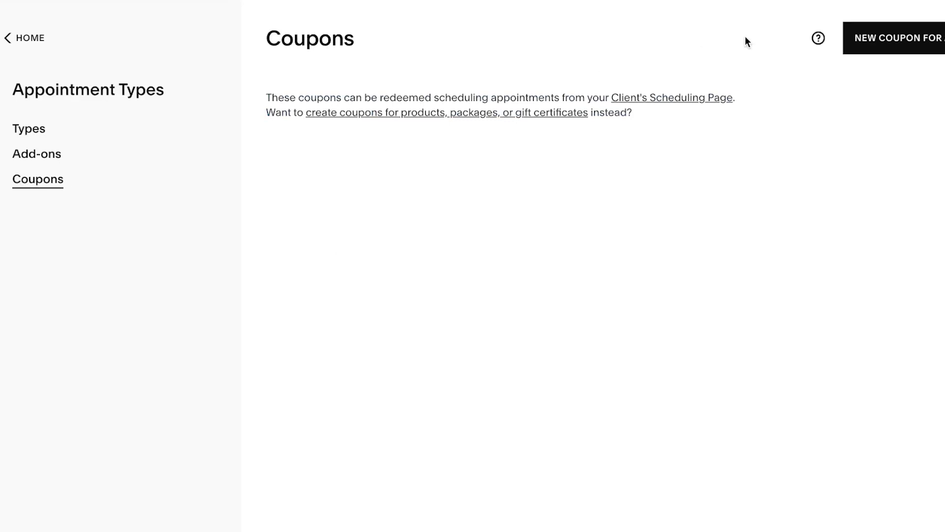
{"action": "left_click", "coordinate": [830, 39]}
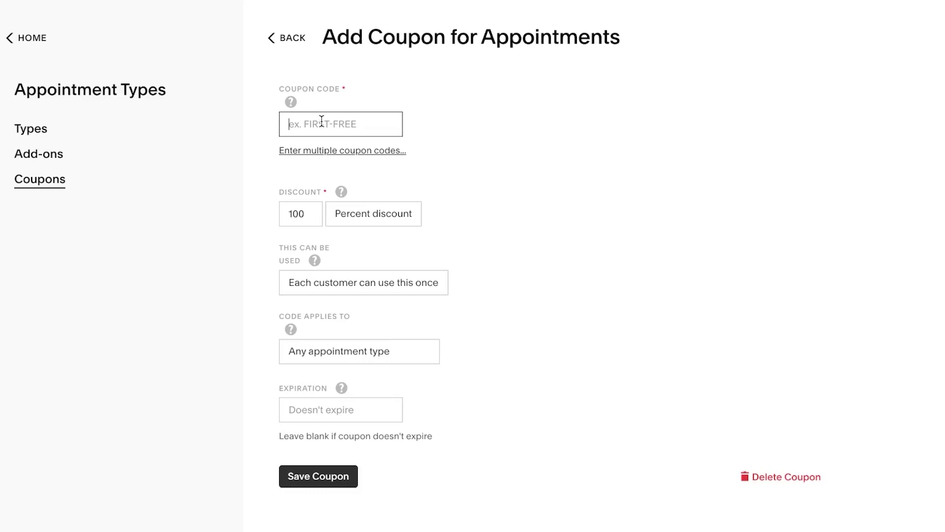
{"action": "left_click", "coordinate": [322, 124]}
{"action": "type", "text": "235678"}
{"action": "left_click", "coordinate": [316, 214]}
{"action": "key", "text": "BackSpace"}
{"action": "key", "text": "BackSpace"}
{"action": "key", "text": "BackSpace"}
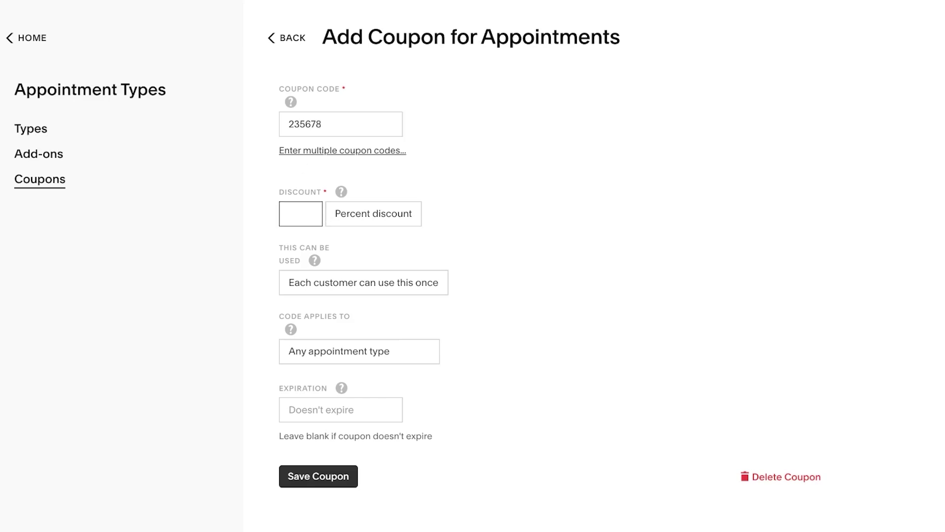
{"action": "type", "text": "20"}
{"action": "left_click", "coordinate": [456, 292]}
{"action": "left_click", "coordinate": [323, 415]}
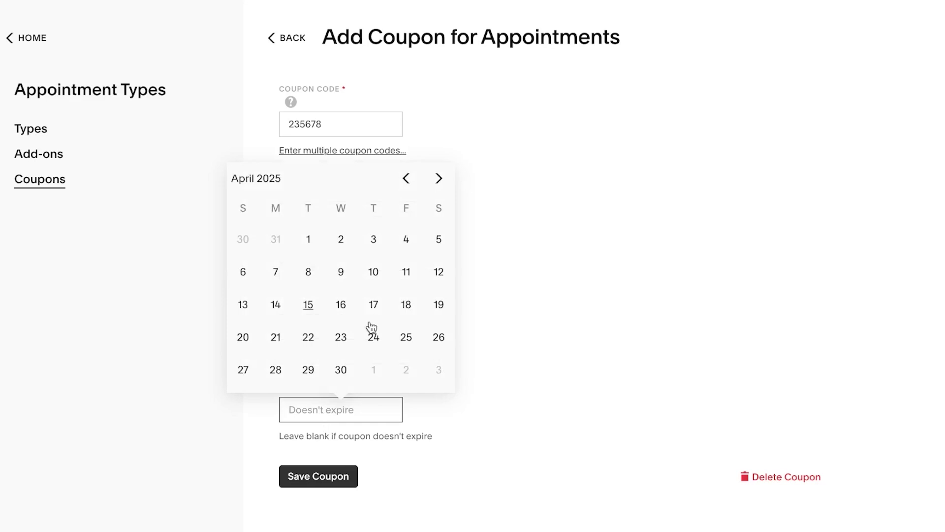
{"action": "left_click", "coordinate": [341, 369]}
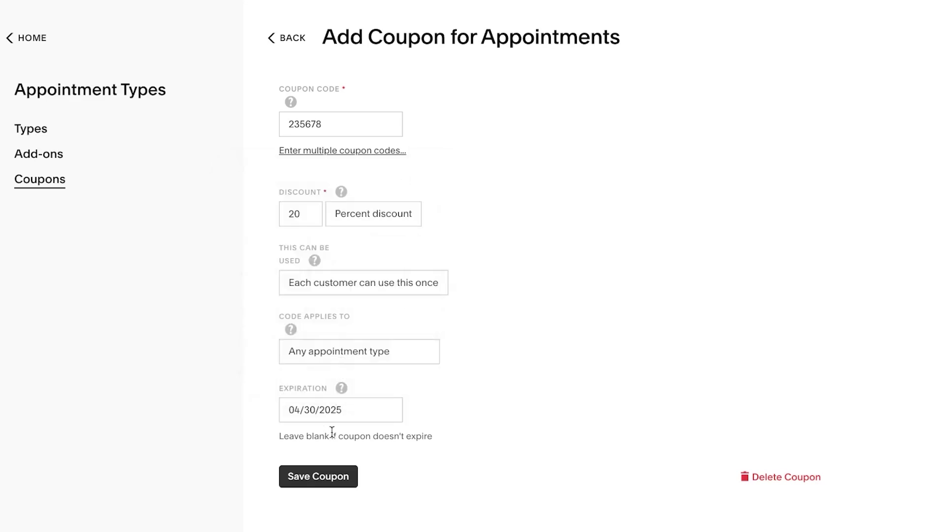
{"action": "left_click", "coordinate": [323, 483]}
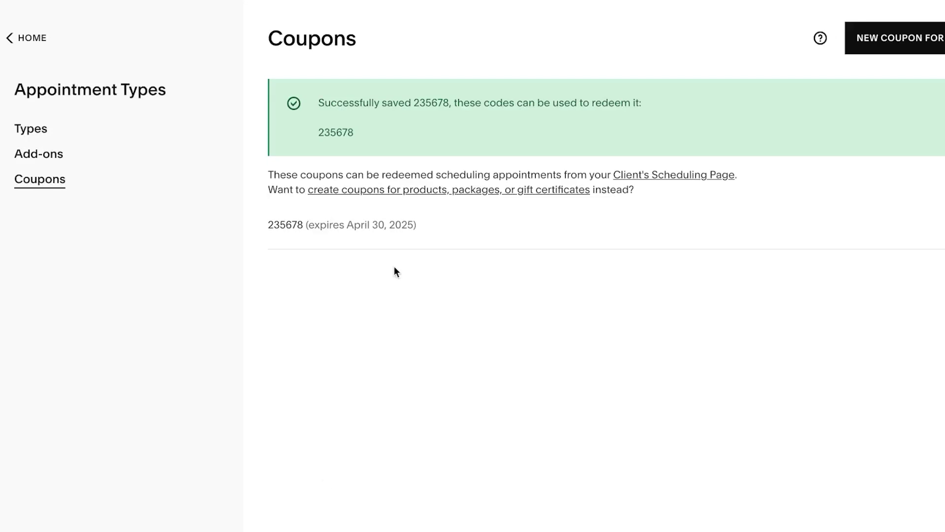
Go to the Client List, cancel a new-client form, and open the first client's details
{"action": "left_click", "coordinate": [10, 39]}
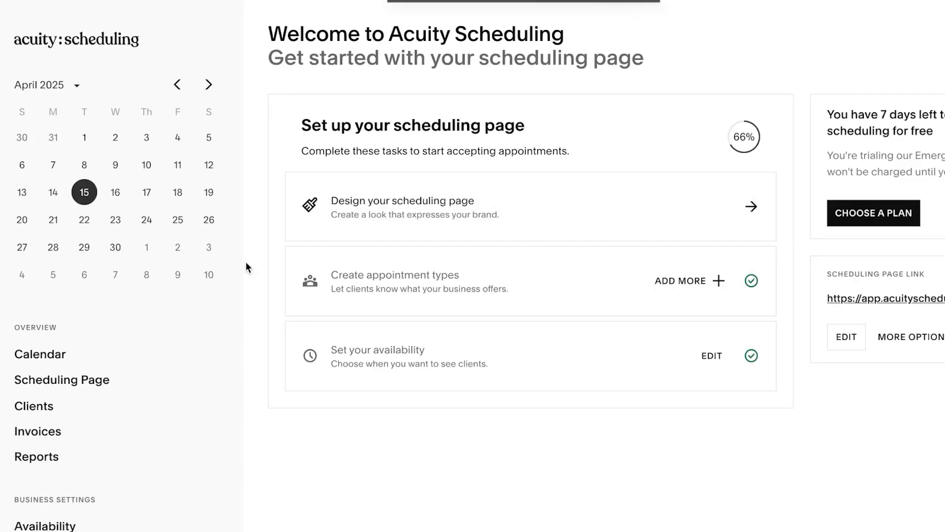
{"action": "left_click", "coordinate": [36, 408]}
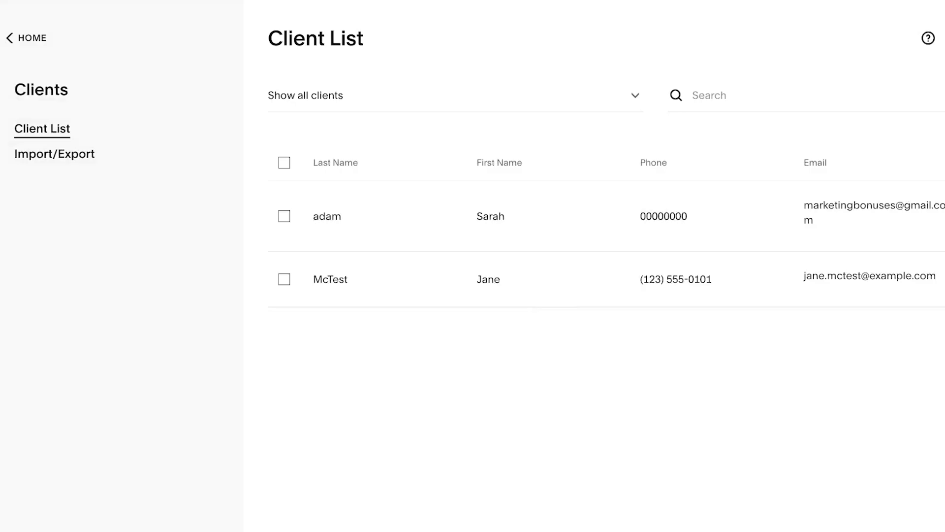
{"action": "left_click", "coordinate": [914, 44]}
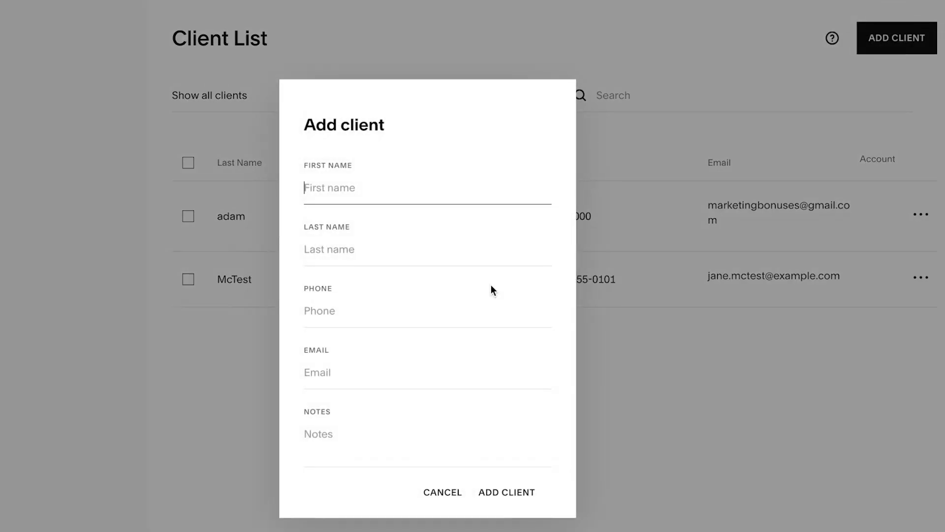
{"action": "left_click", "coordinate": [442, 492]}
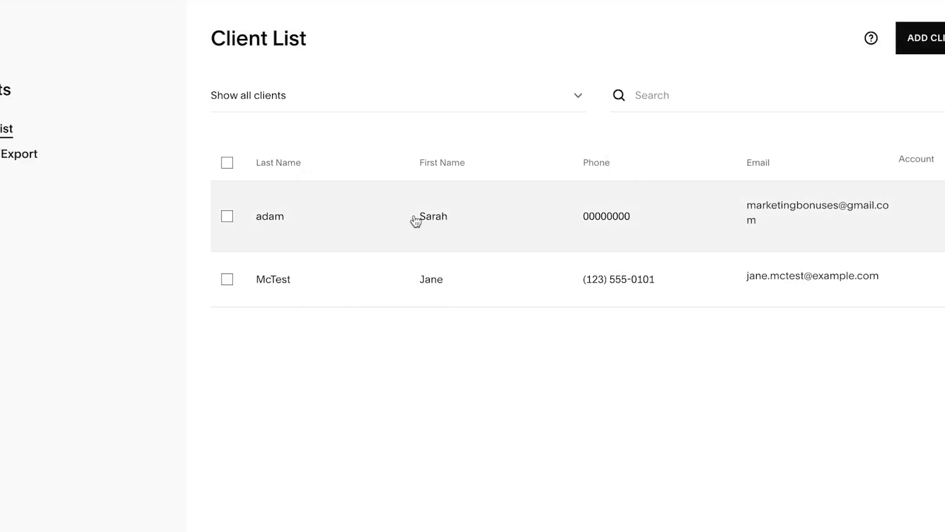
{"action": "left_click", "coordinate": [377, 221]}
Schedule a Marketing insight appointment on April 16, 2025 at 10:00am, then close the panel
{"action": "left_click", "coordinate": [769, 21]}
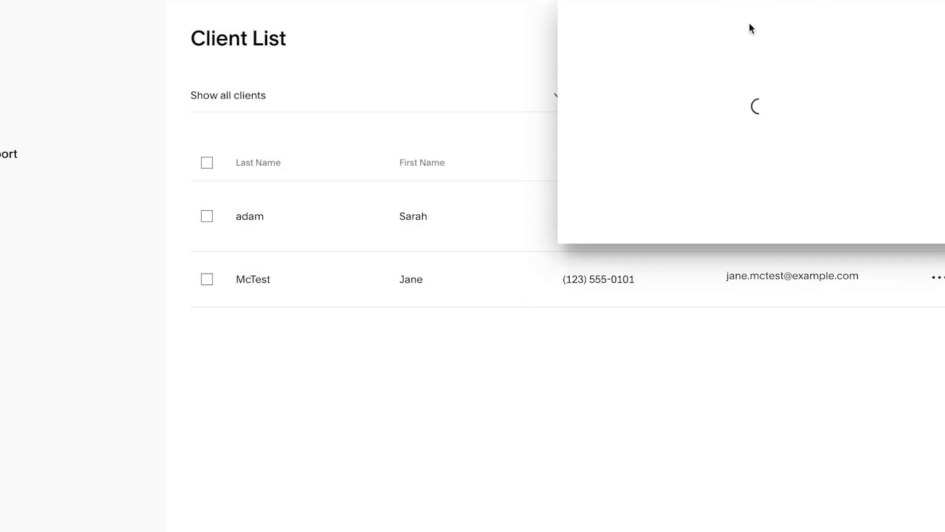
{"action": "left_click", "coordinate": [660, 107]}
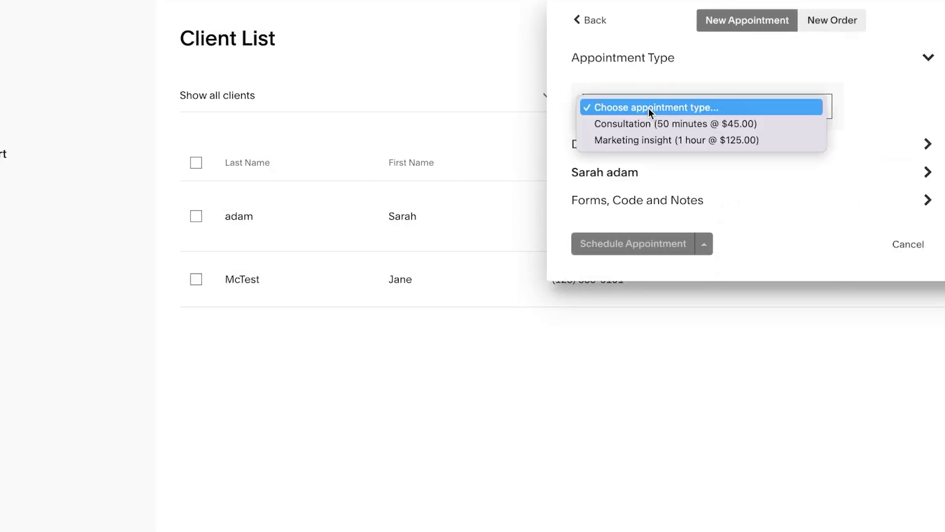
{"action": "left_click", "coordinate": [646, 135]}
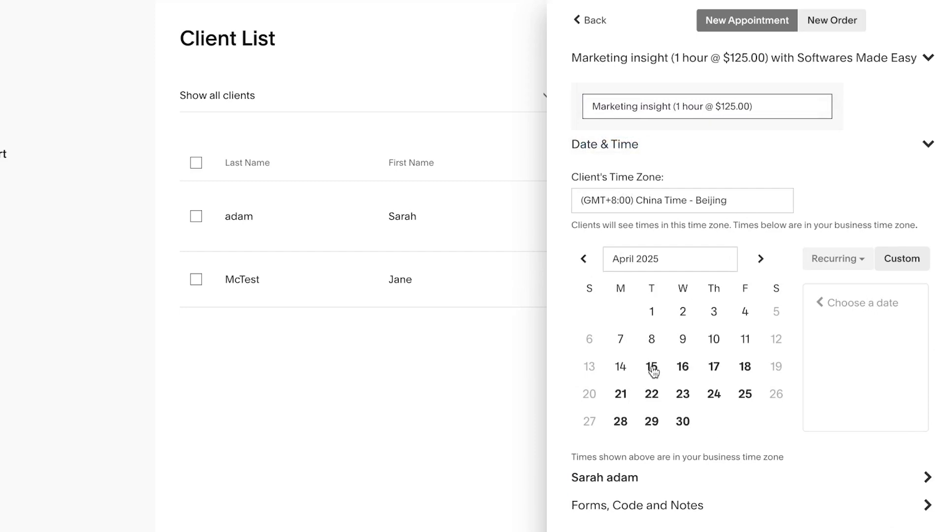
{"action": "left_click", "coordinate": [681, 368]}
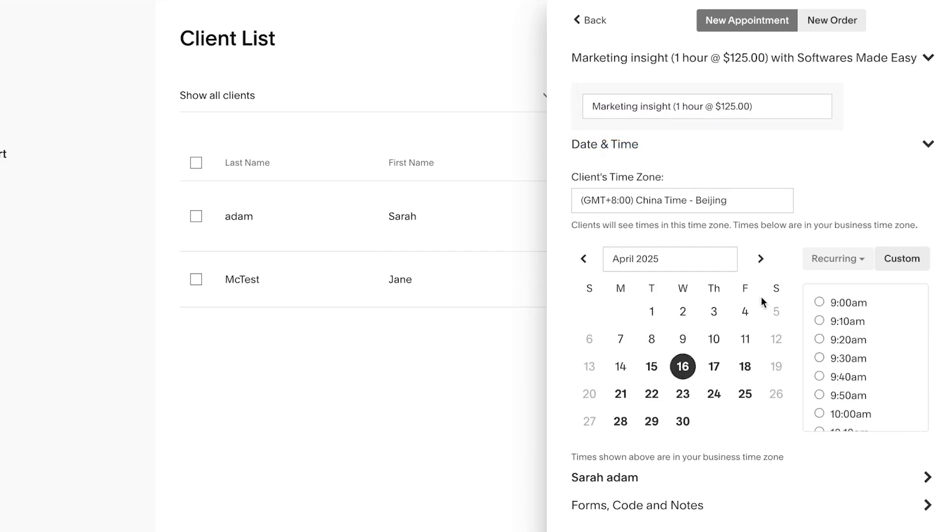
{"action": "left_click", "coordinate": [820, 414]}
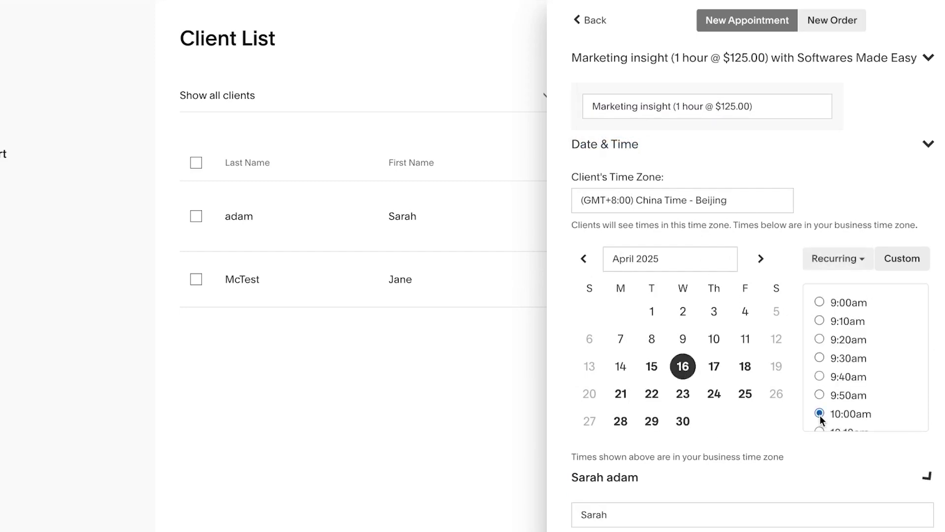
{"action": "scroll", "coordinate": [860, 323], "scroll_direction": "down", "scroll_amount": 4}
{"action": "scroll", "coordinate": [860, 322], "scroll_direction": "down", "scroll_amount": 1}
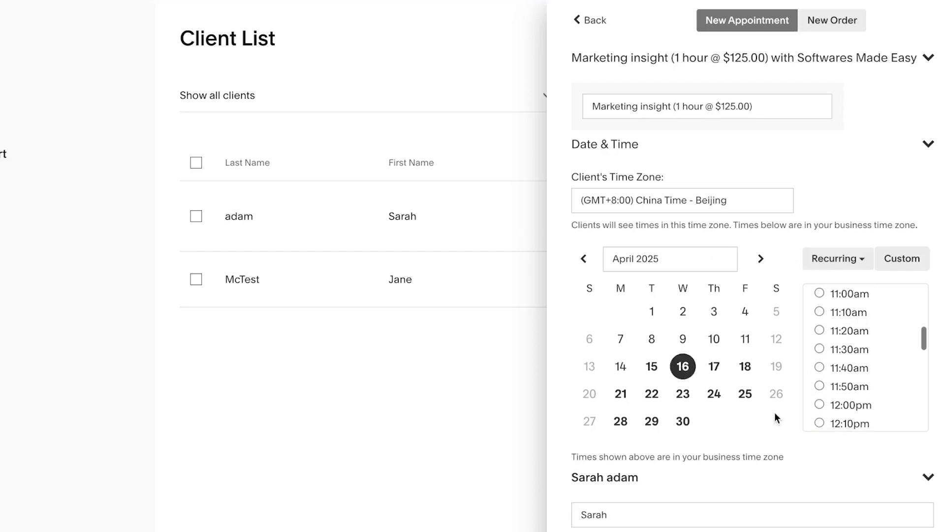
{"action": "scroll", "coordinate": [832, 439], "scroll_direction": "down", "scroll_amount": 3}
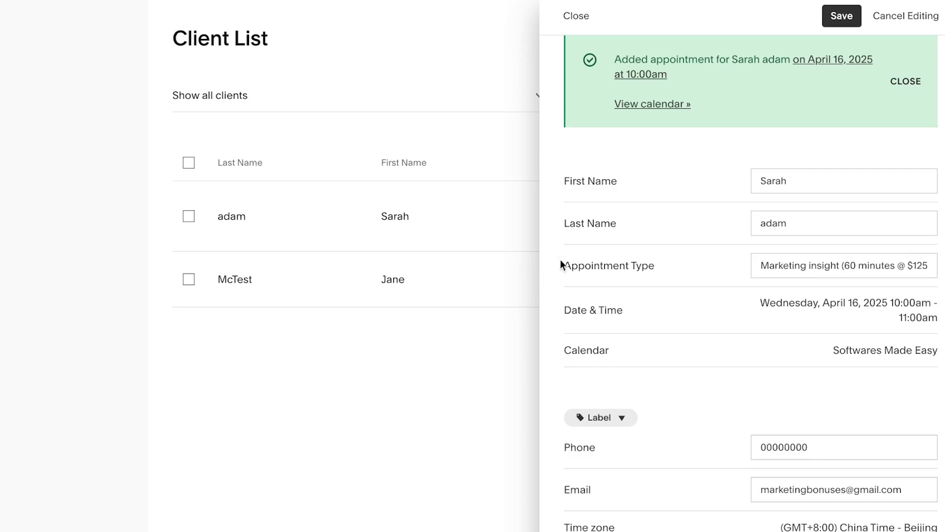
{"action": "left_click", "coordinate": [577, 17]}
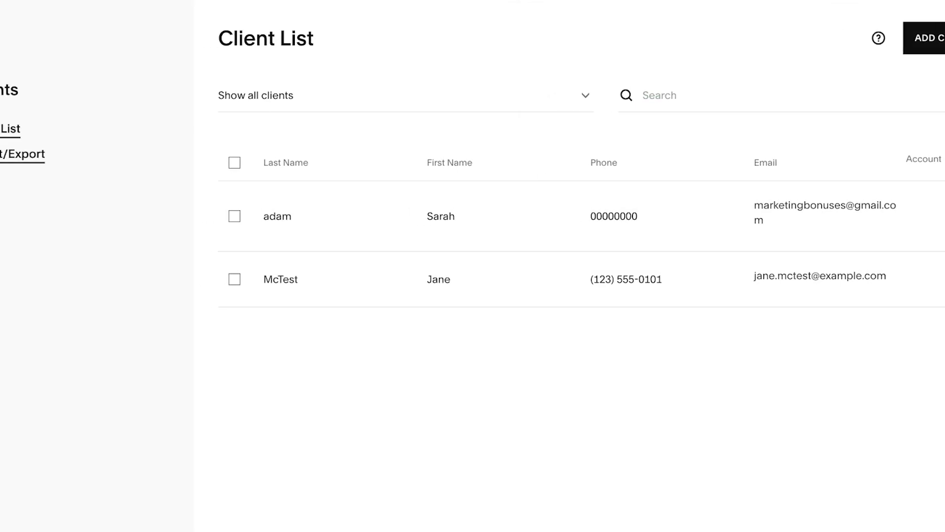
Navigate from Import/Export back to the dashboard and on to the empty Invoices page
{"action": "left_click", "coordinate": [29, 157]}
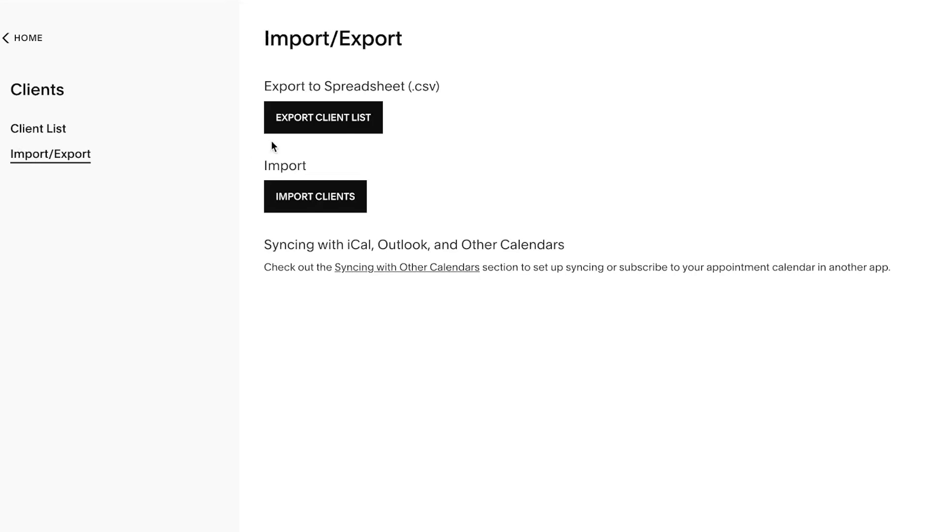
{"action": "left_click", "coordinate": [22, 44]}
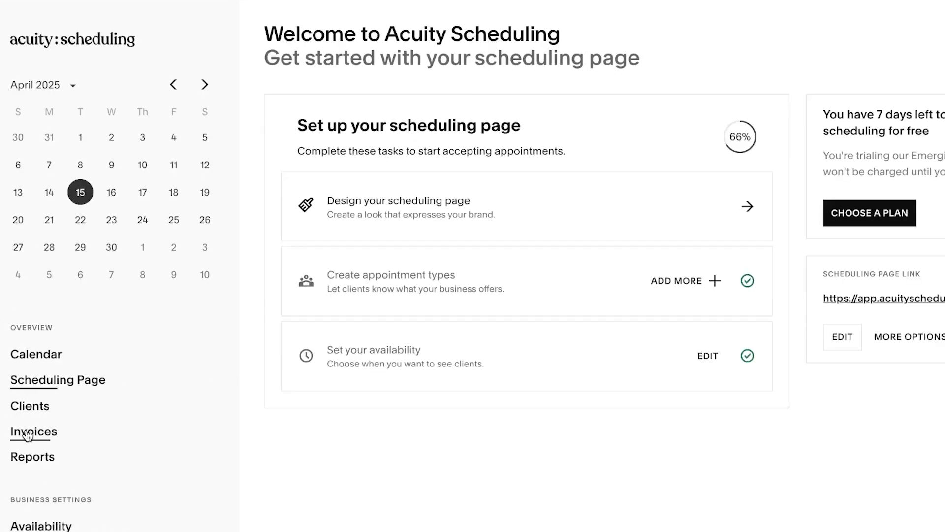
{"action": "left_click", "coordinate": [28, 435]}
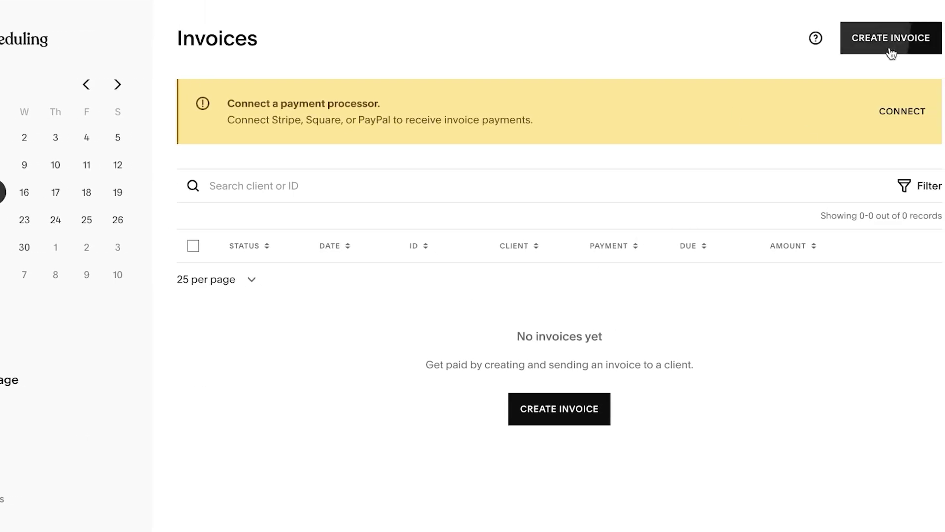
{"action": "left_click", "coordinate": [891, 49]}
{"action": "scroll", "coordinate": [409, 315], "scroll_direction": "down", "scroll_amount": 1}
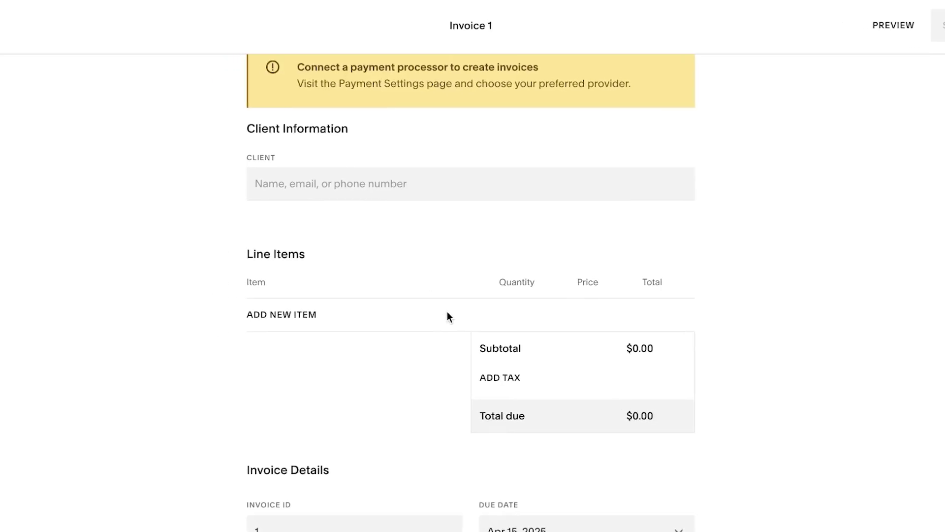
{"action": "scroll", "coordinate": [448, 315], "scroll_direction": "down", "scroll_amount": 2}
{"action": "left_click", "coordinate": [435, 79]}
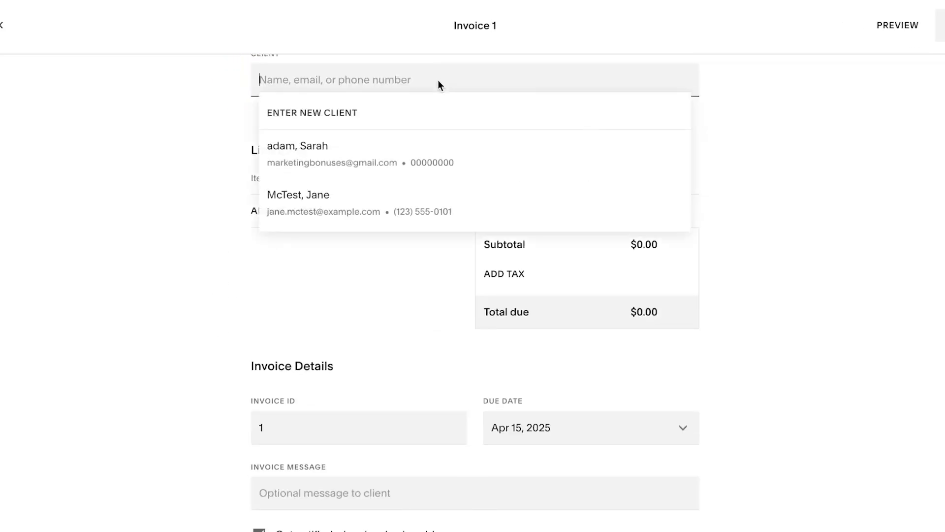
{"action": "left_click", "coordinate": [376, 162]}
{"action": "scroll", "coordinate": [360, 231], "scroll_direction": "down", "scroll_amount": 2}
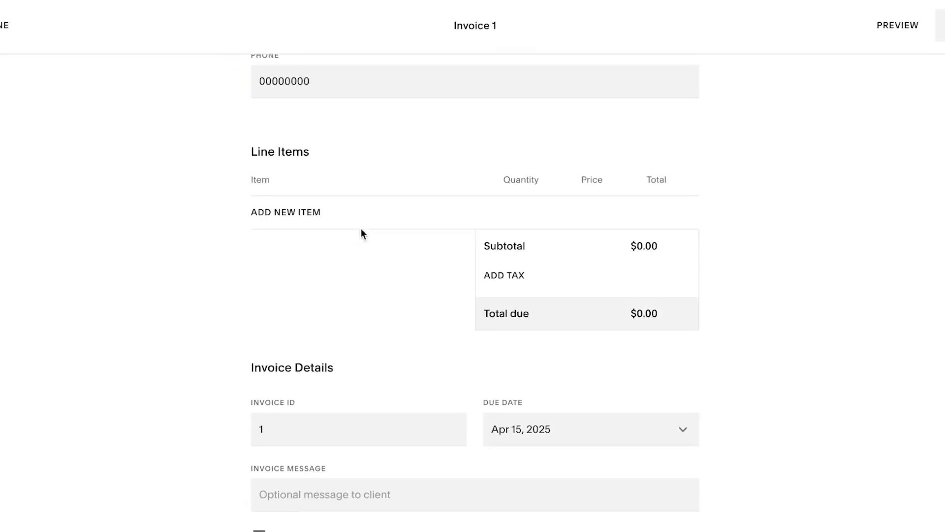
{"action": "left_click", "coordinate": [315, 213]}
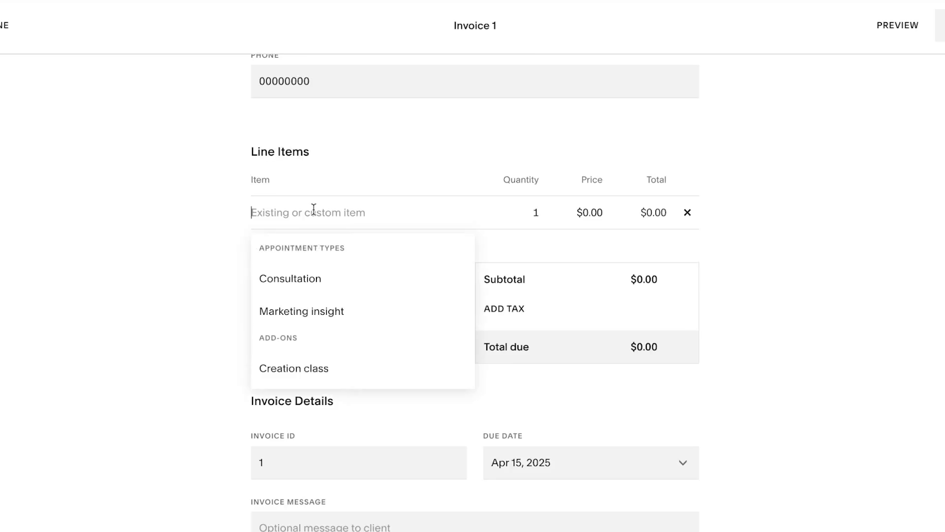
{"action": "left_click", "coordinate": [298, 311]}
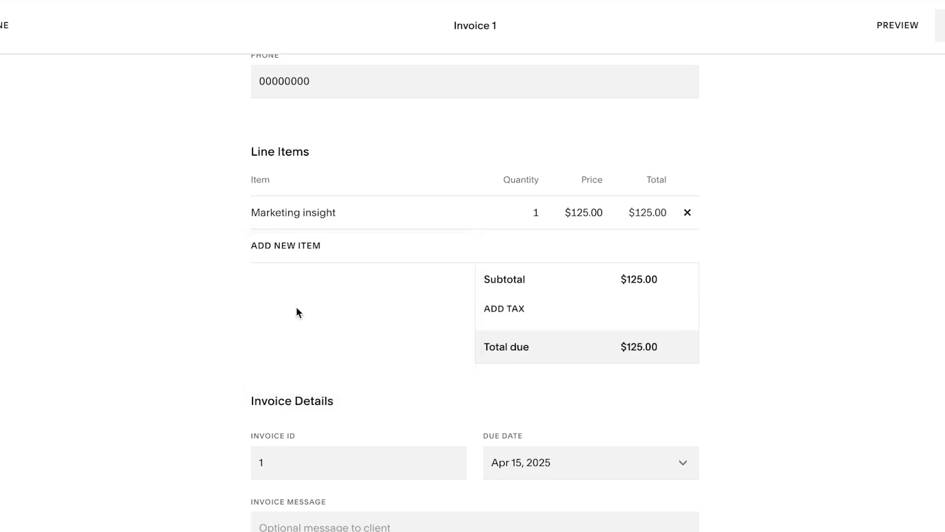
{"action": "scroll", "coordinate": [298, 311], "scroll_direction": "down", "scroll_amount": 3}
{"action": "left_click", "coordinate": [313, 314]}
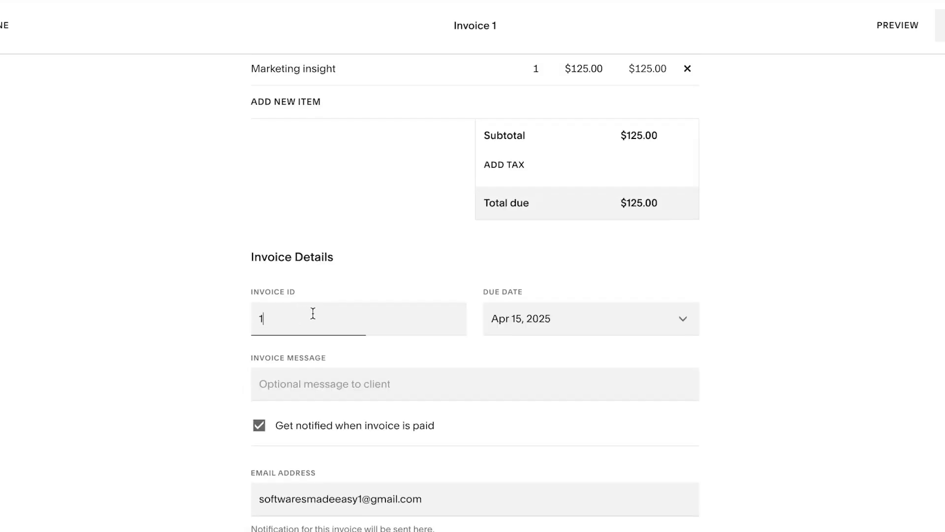
{"action": "key", "text": "BackSpace"}
{"action": "type", "text": "1"}
{"action": "scroll", "coordinate": [550, 237], "scroll_direction": "up", "scroll_amount": 5}
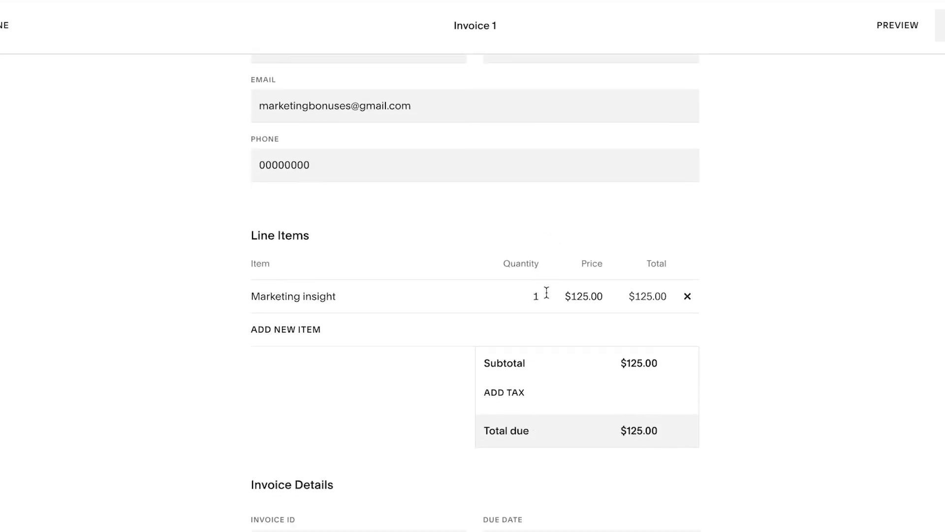
{"action": "scroll", "coordinate": [538, 292], "scroll_direction": "down", "scroll_amount": 6}
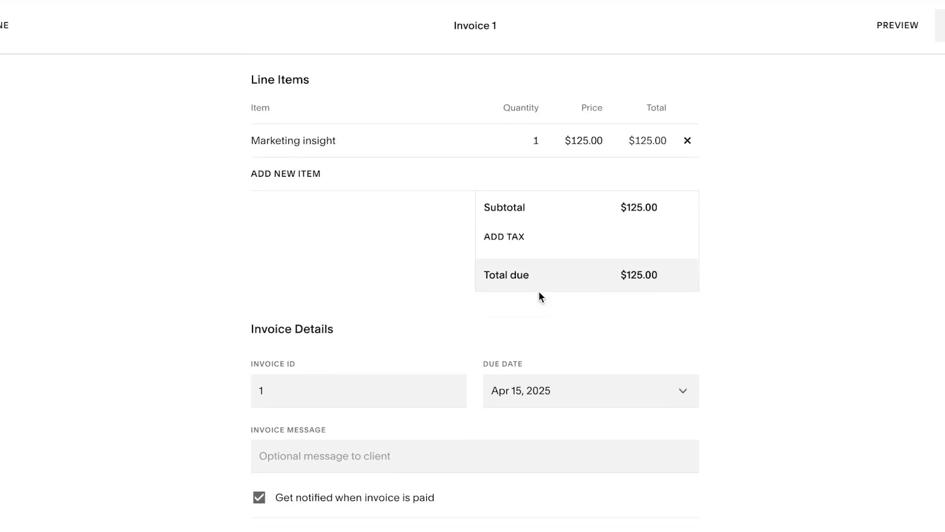
{"action": "scroll", "coordinate": [539, 292], "scroll_direction": "down", "scroll_amount": 5}
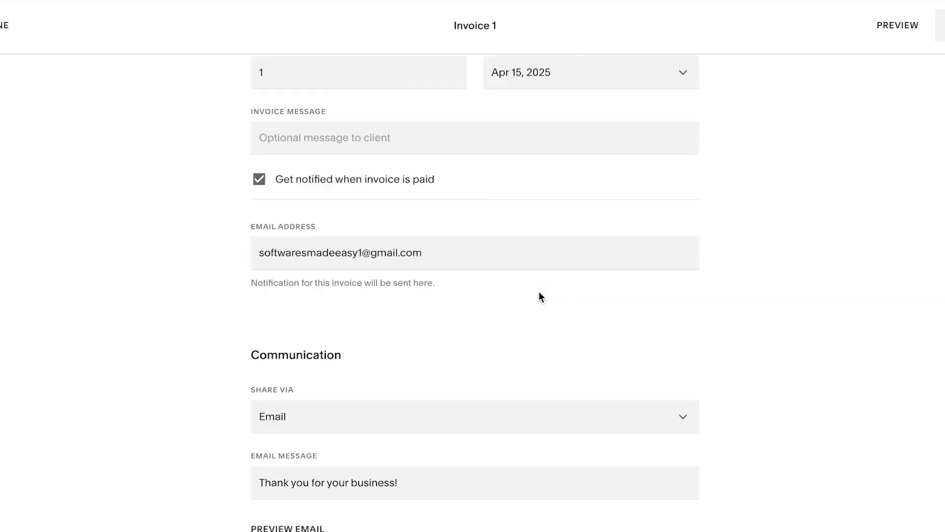
{"action": "scroll", "coordinate": [539, 292], "scroll_direction": "up", "scroll_amount": 5}
{"action": "scroll", "coordinate": [539, 295], "scroll_direction": "up", "scroll_amount": 10}
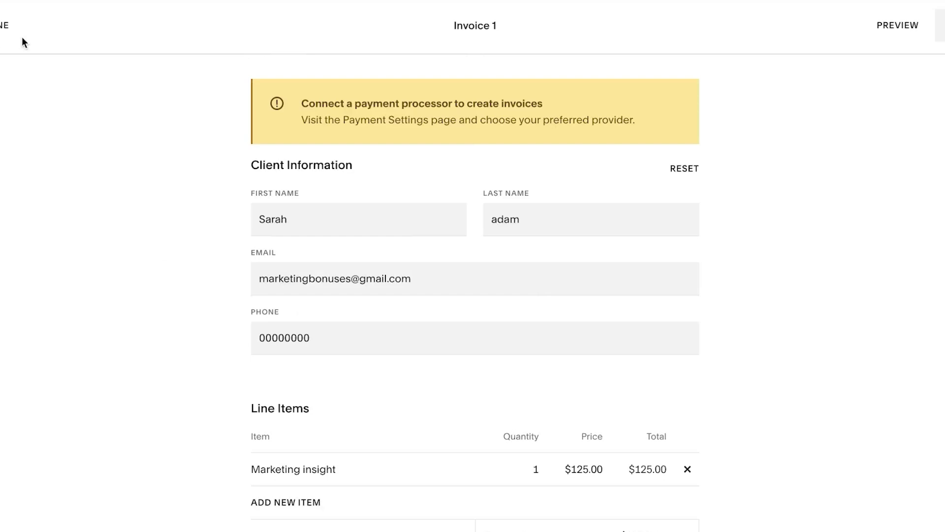
{"action": "left_click", "coordinate": [4, 25]}
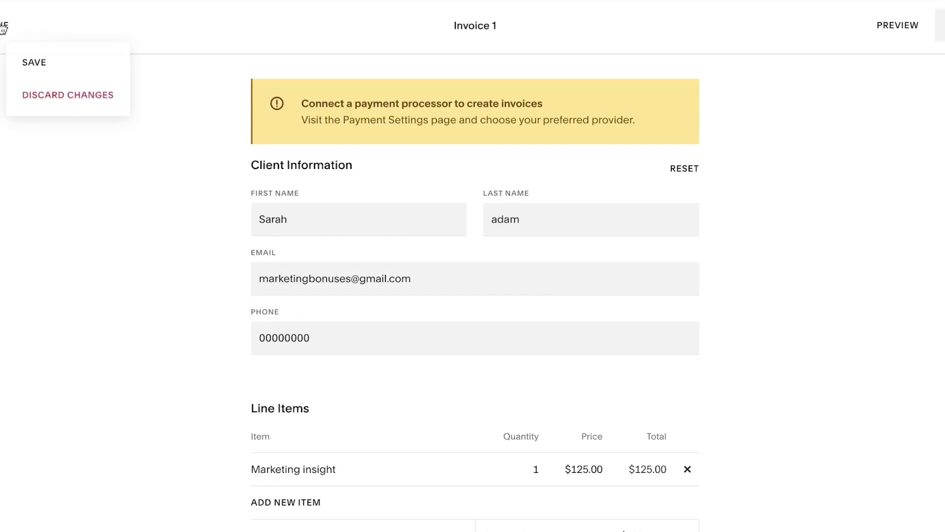
{"action": "left_click", "coordinate": [38, 104]}
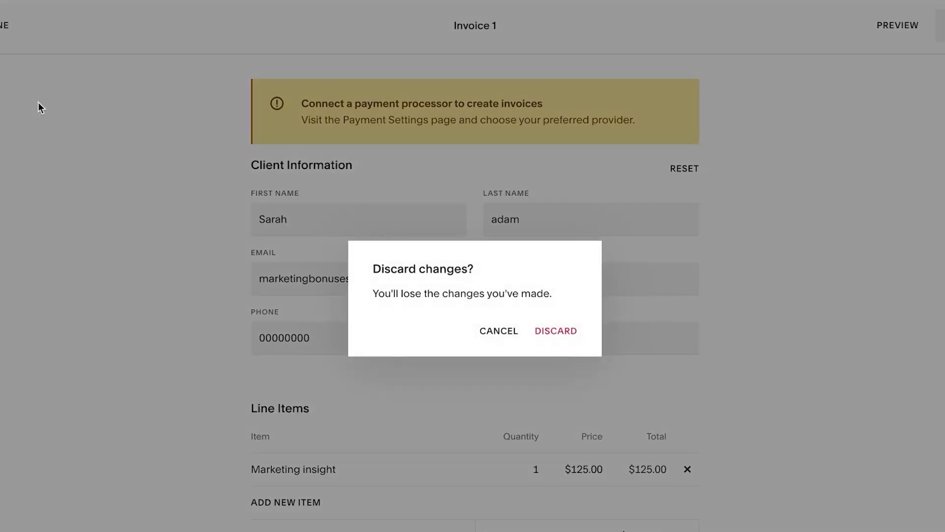
{"action": "left_click", "coordinate": [554, 329]}
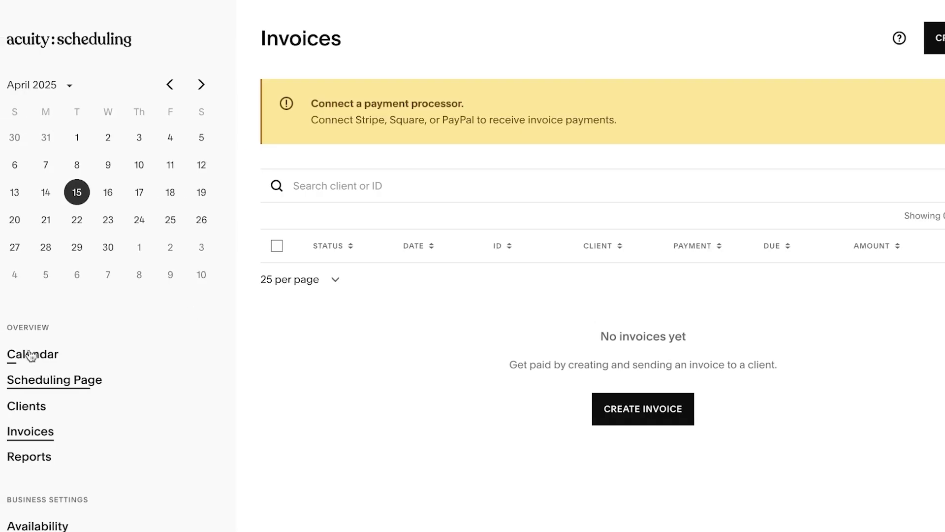
Review the April 2025 appointments report showing two bookings totalling $170.00, then leave it
{"action": "left_click", "coordinate": [24, 468]}
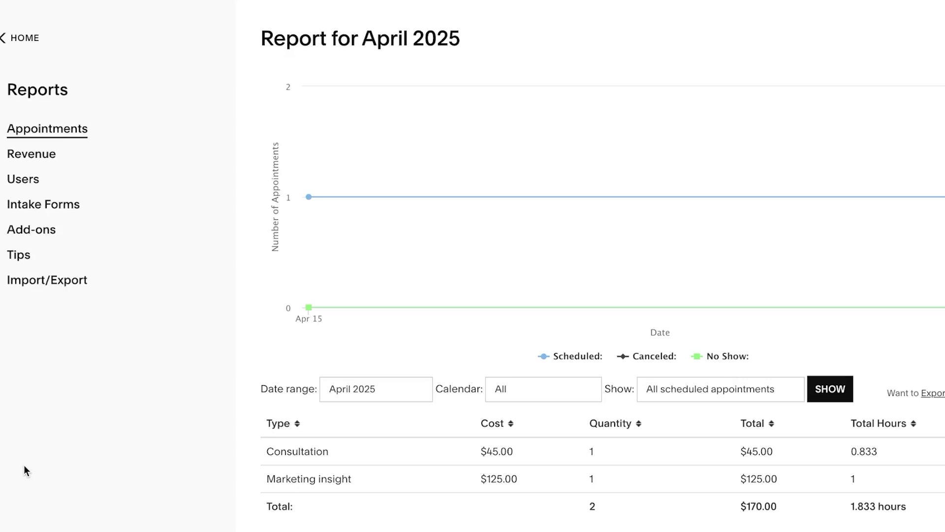
{"action": "scroll", "coordinate": [24, 464], "scroll_direction": "down", "scroll_amount": 4}
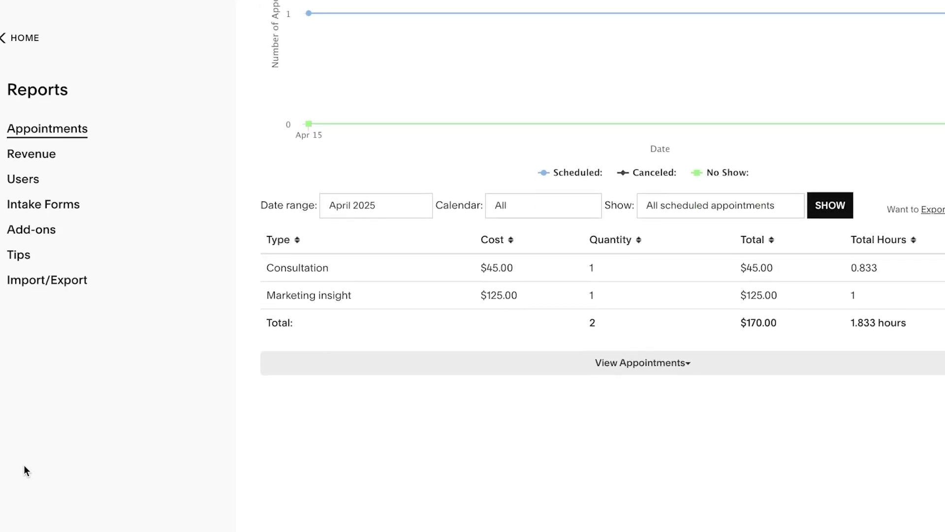
{"action": "scroll", "coordinate": [24, 465], "scroll_direction": "up", "scroll_amount": 4}
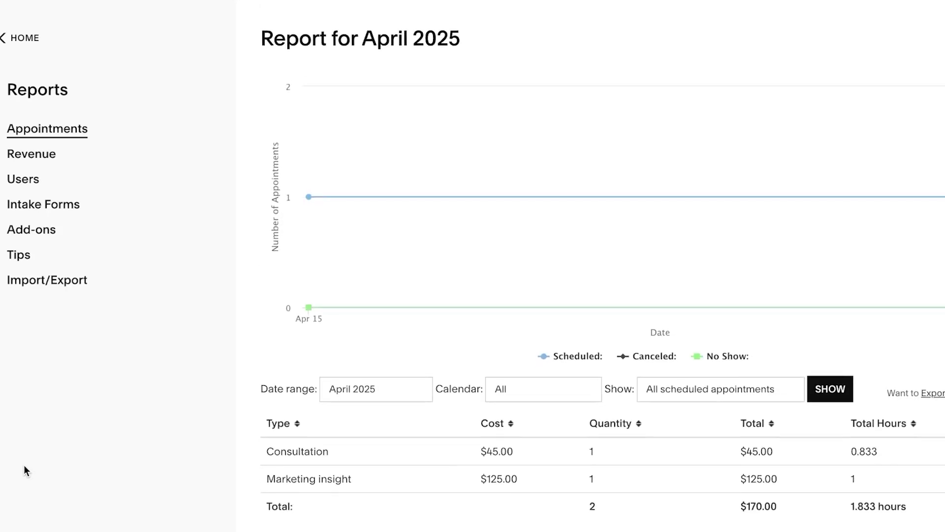
{"action": "left_click", "coordinate": [22, 38]}
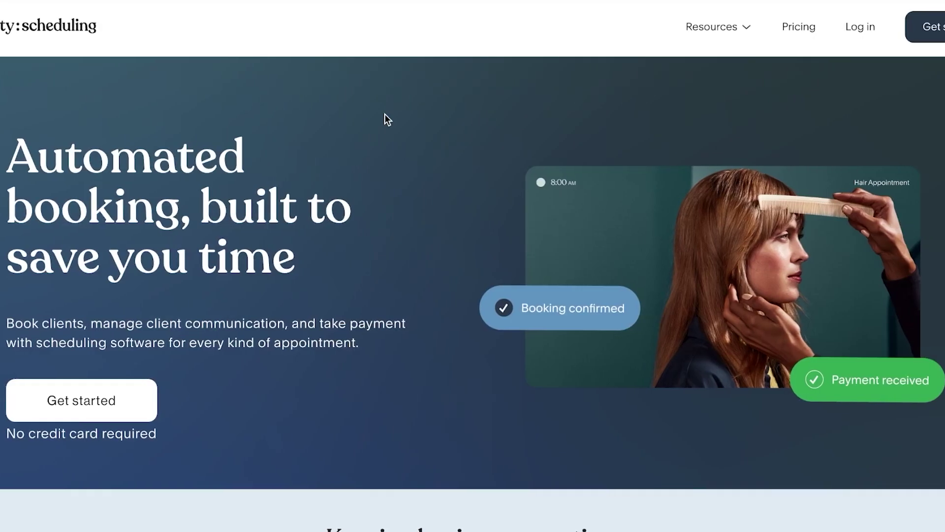
Scroll through the welcome dashboard with its setup checklist at 66%
{"action": "scroll", "coordinate": [385, 115], "scroll_direction": "down", "scroll_amount": 15}
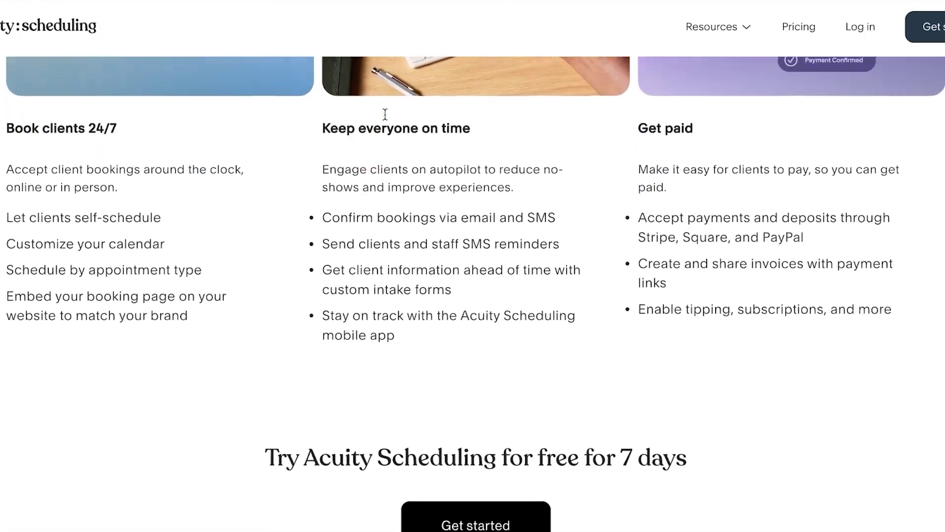
{"action": "scroll", "coordinate": [385, 114], "scroll_direction": "down", "scroll_amount": 8}
{"action": "scroll", "coordinate": [385, 114], "scroll_direction": "up", "scroll_amount": 12}
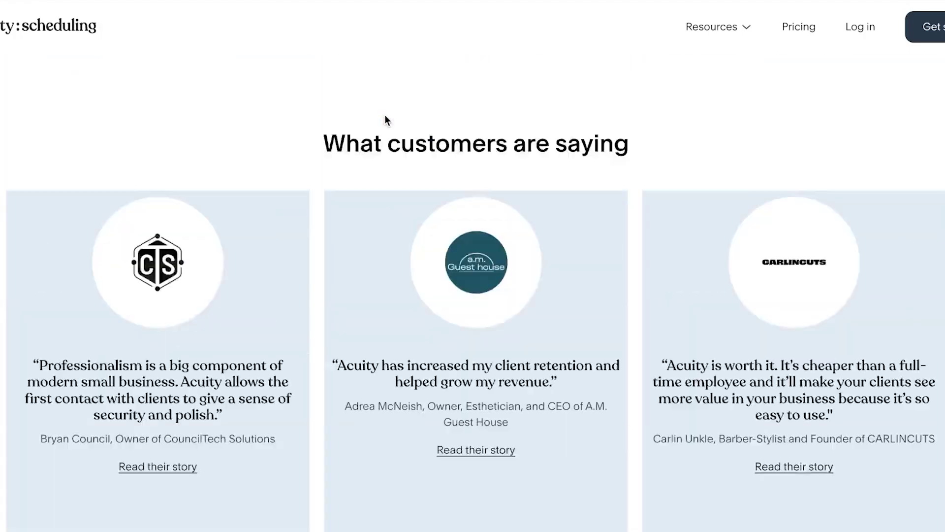
{"action": "scroll", "coordinate": [385, 114], "scroll_direction": "up", "scroll_amount": 5}
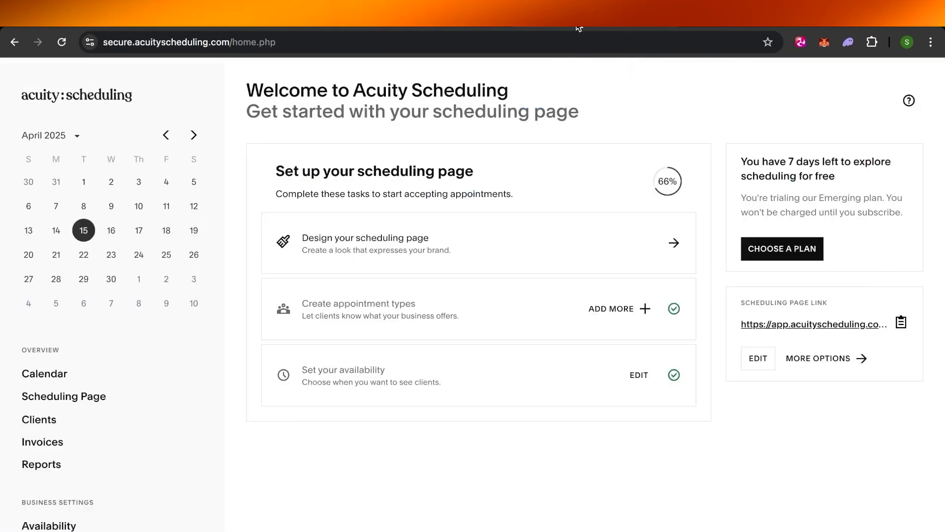